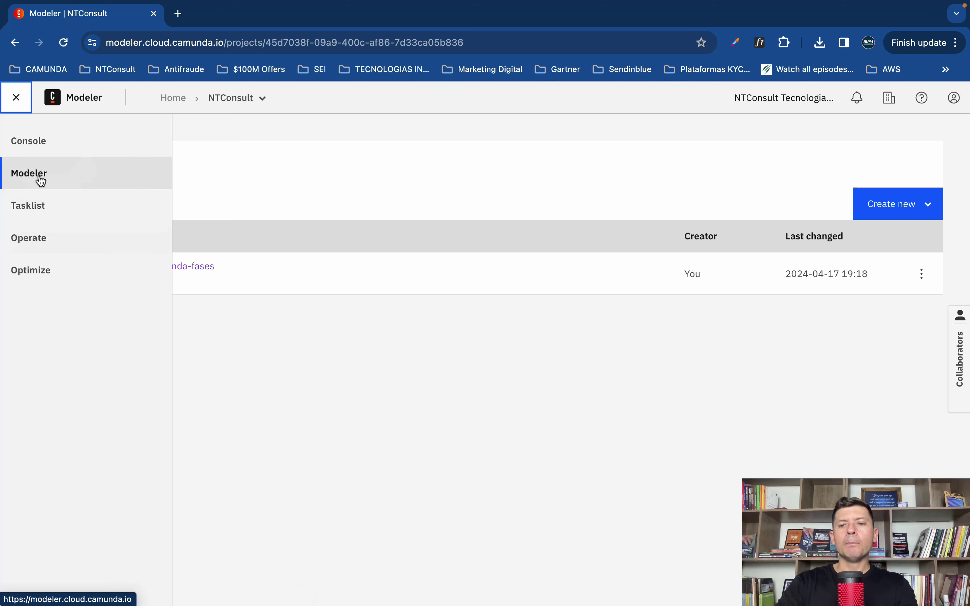
Step: Close the side navigation panel on the NTConsult project page
click(349, 185)
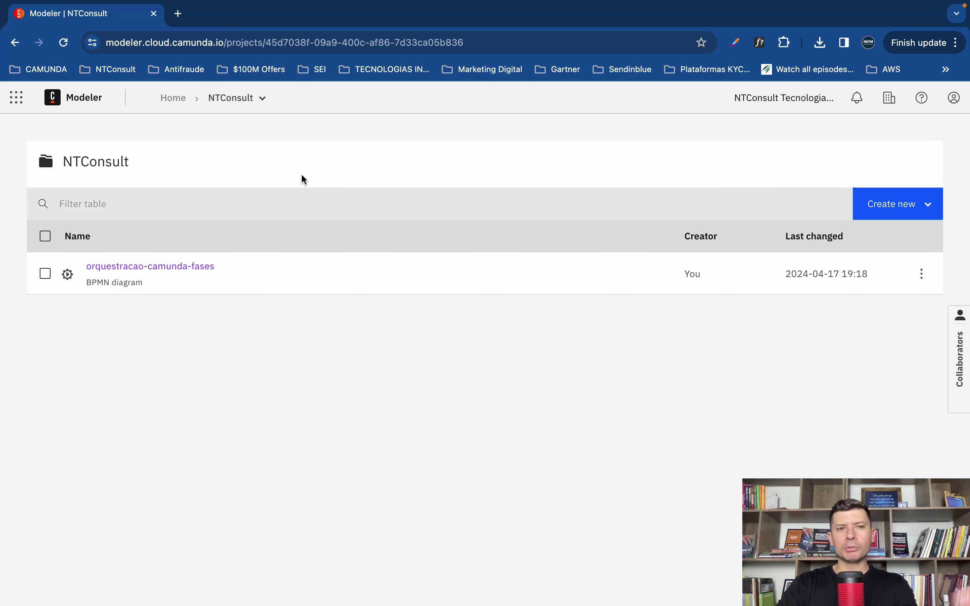
Step: Add a new project folder and name it 'Solução do Hub Financeiro'
click(892, 208)
click(894, 216)
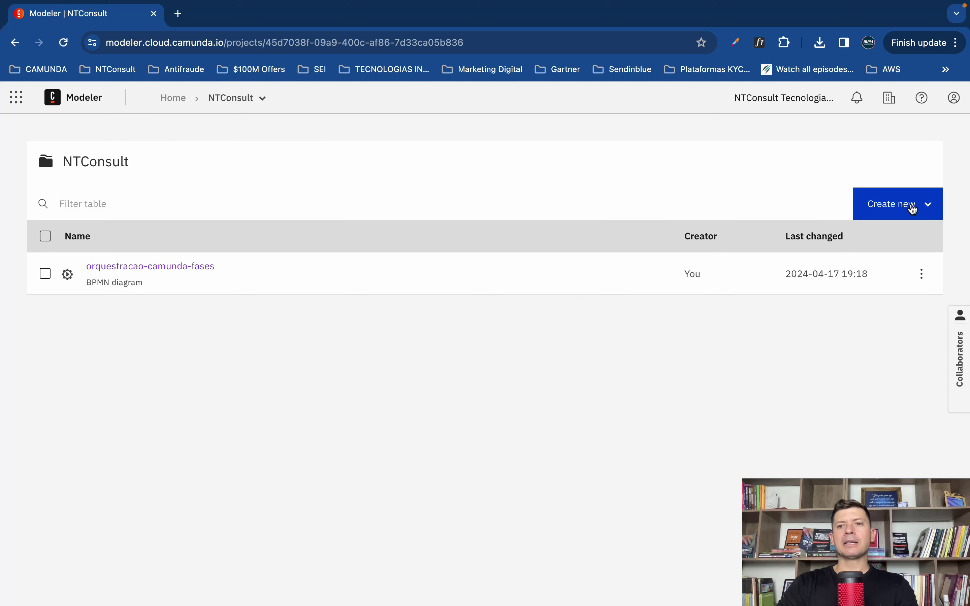
click(902, 213)
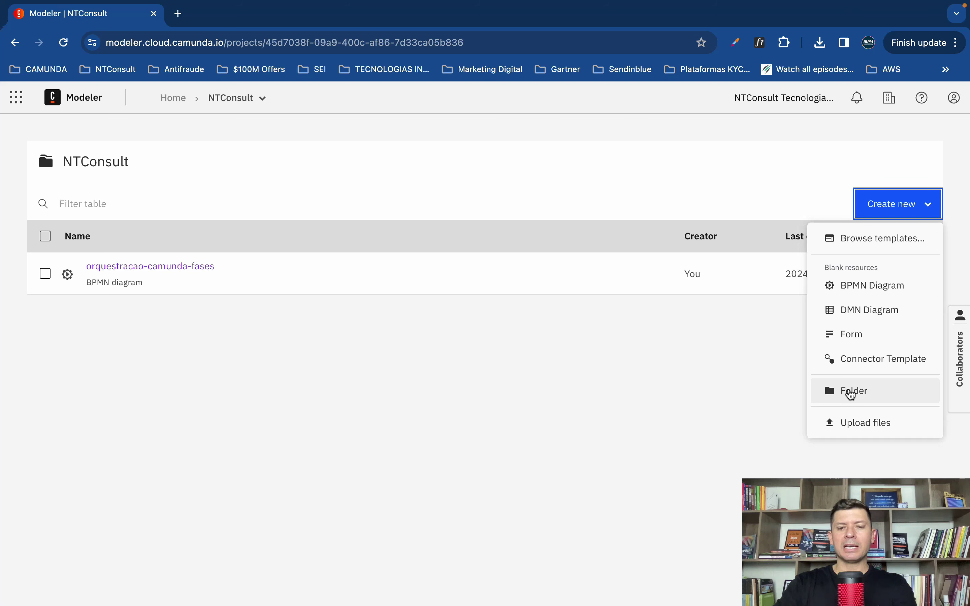
click(851, 393)
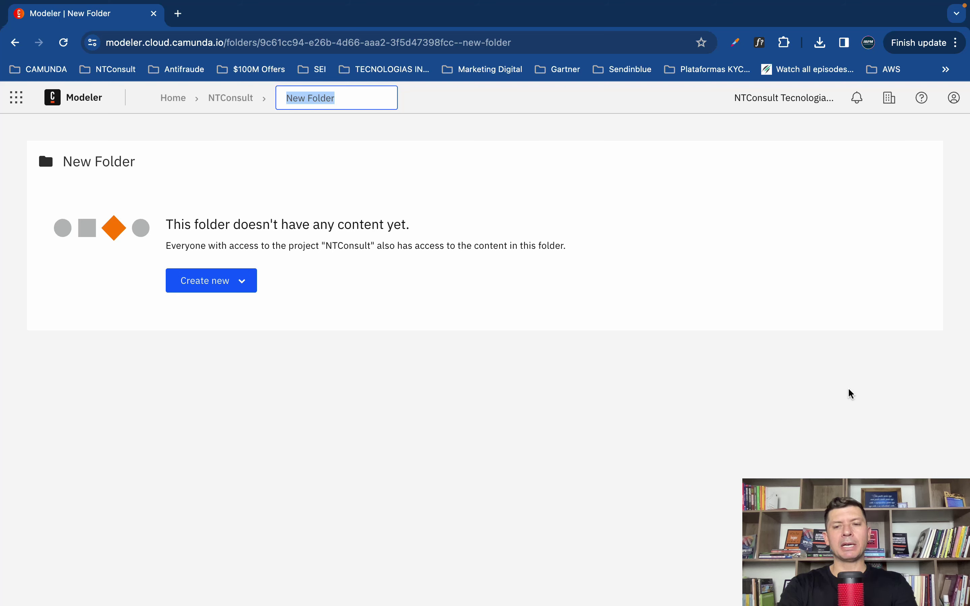
text(Solução d)
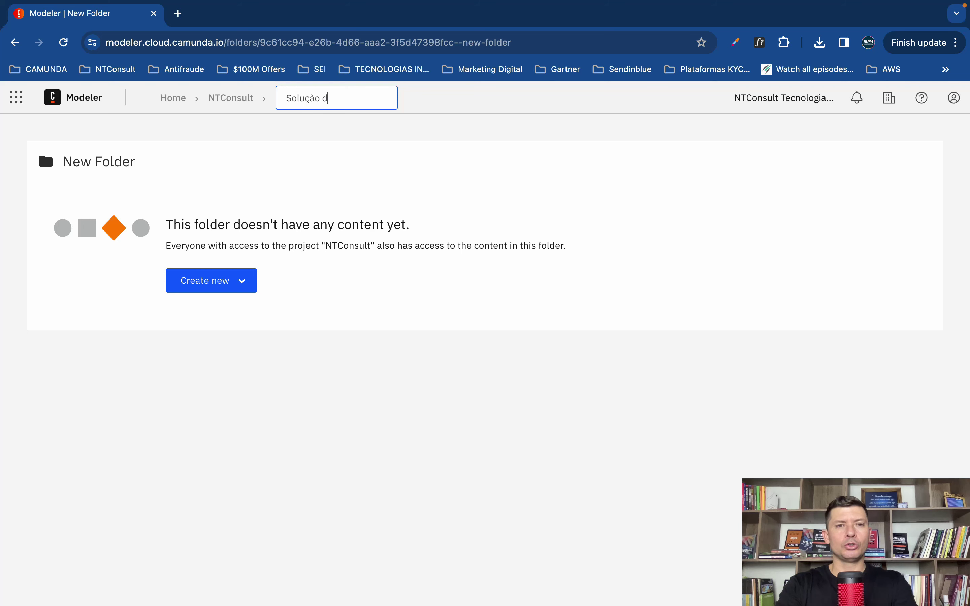
text(o Hub Financeiro)
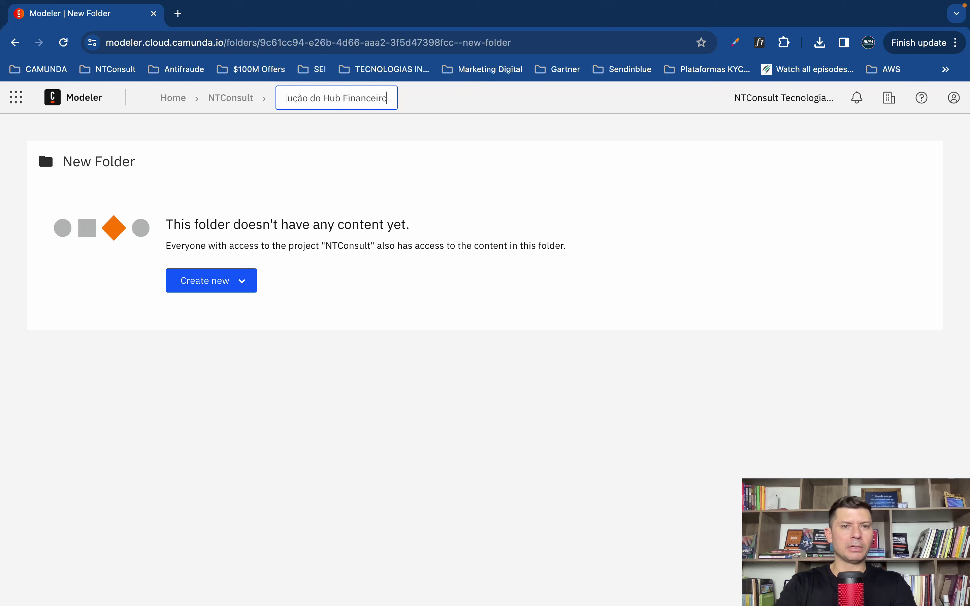
key(Return)
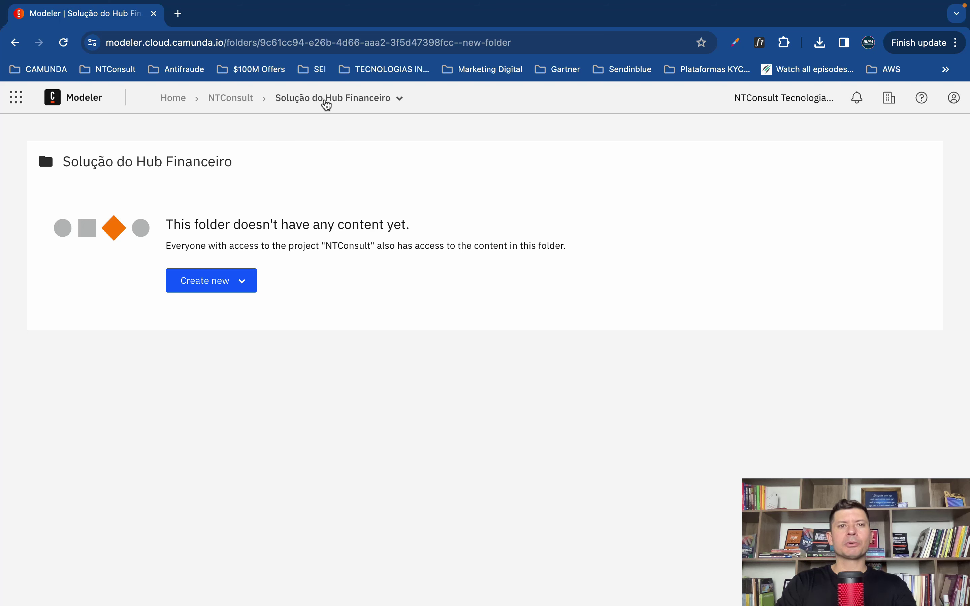
Step: Add a subfolder named 'Compras' inside Solução do Hub Financeiro
click(240, 283)
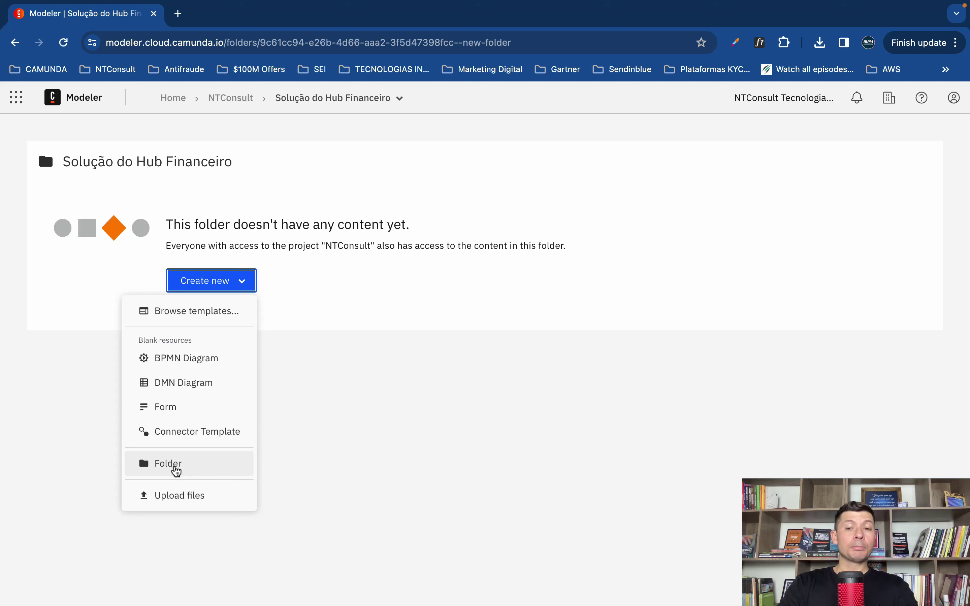
click(177, 472)
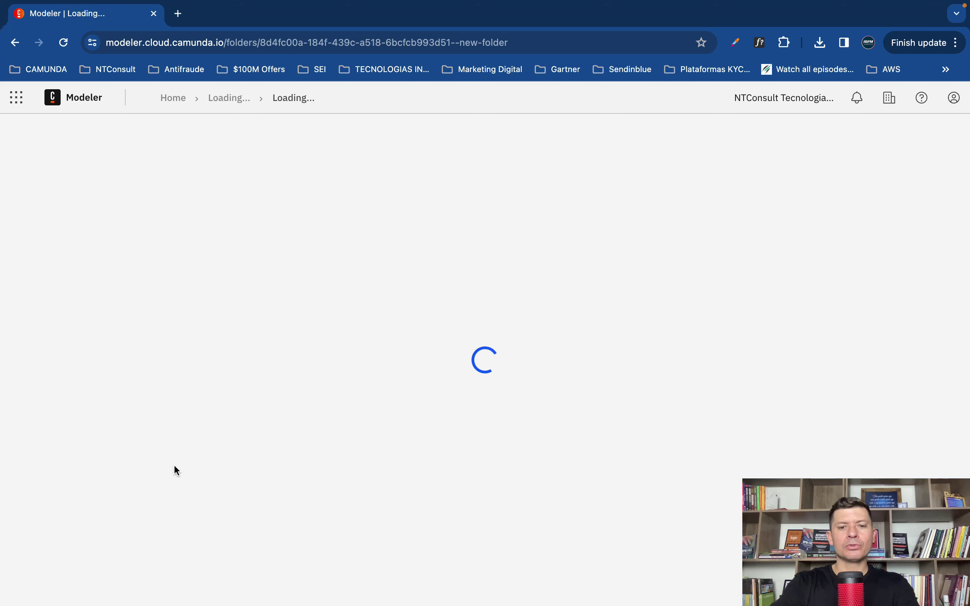
text(Cam)
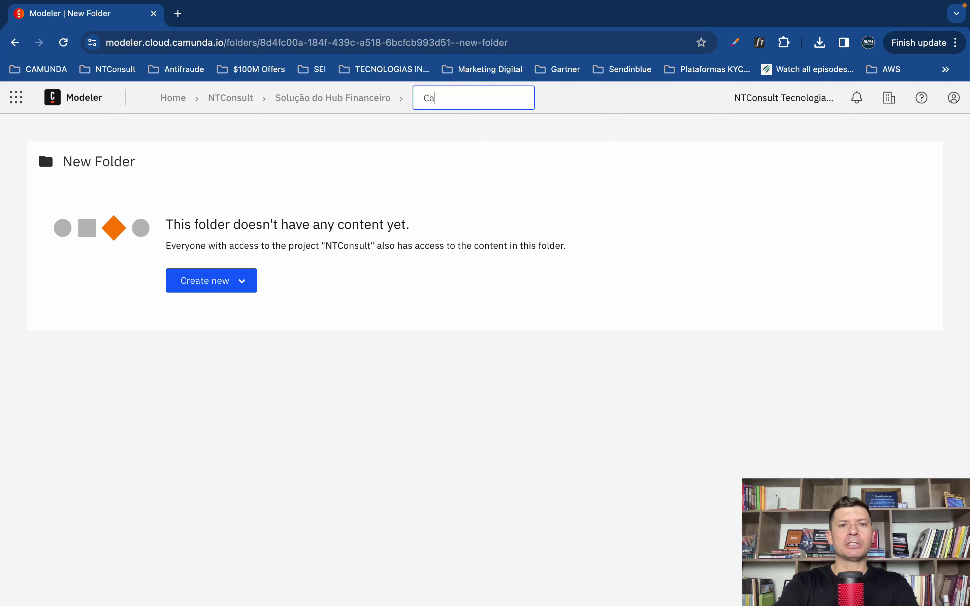
key(Return)
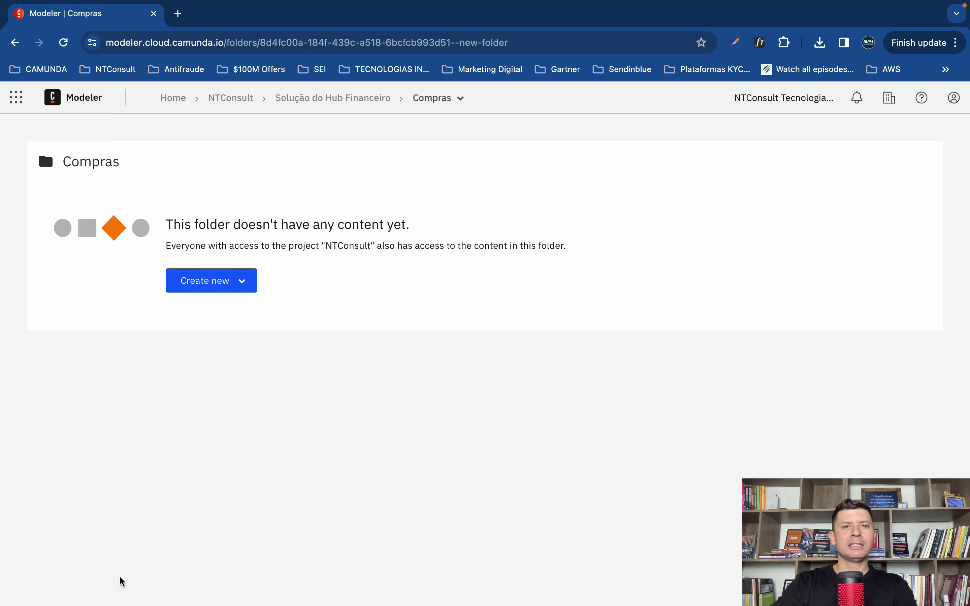
click(235, 286)
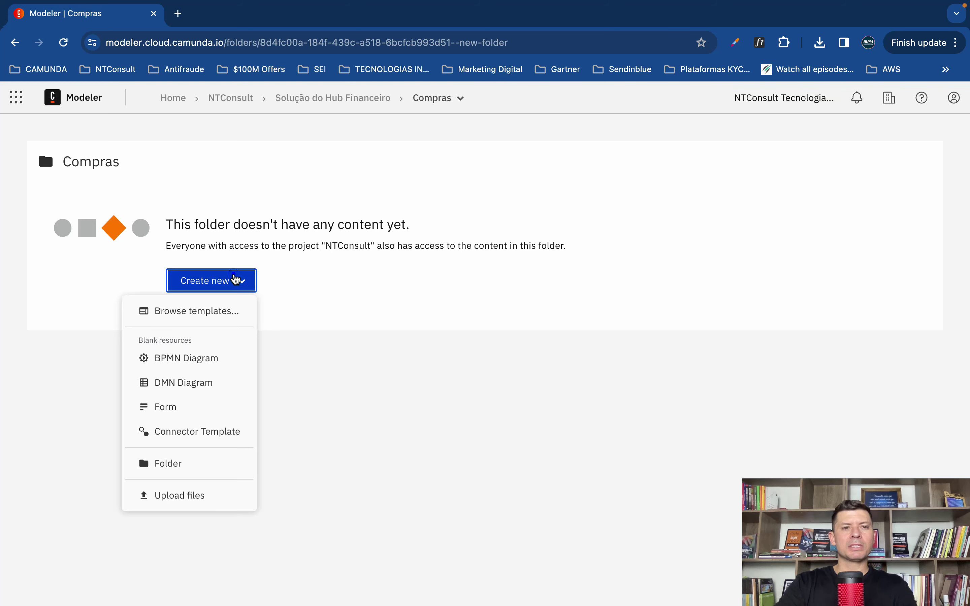
Step: Create a blank BPMN diagram named 'Processo de solicitação de compras'
click(192, 359)
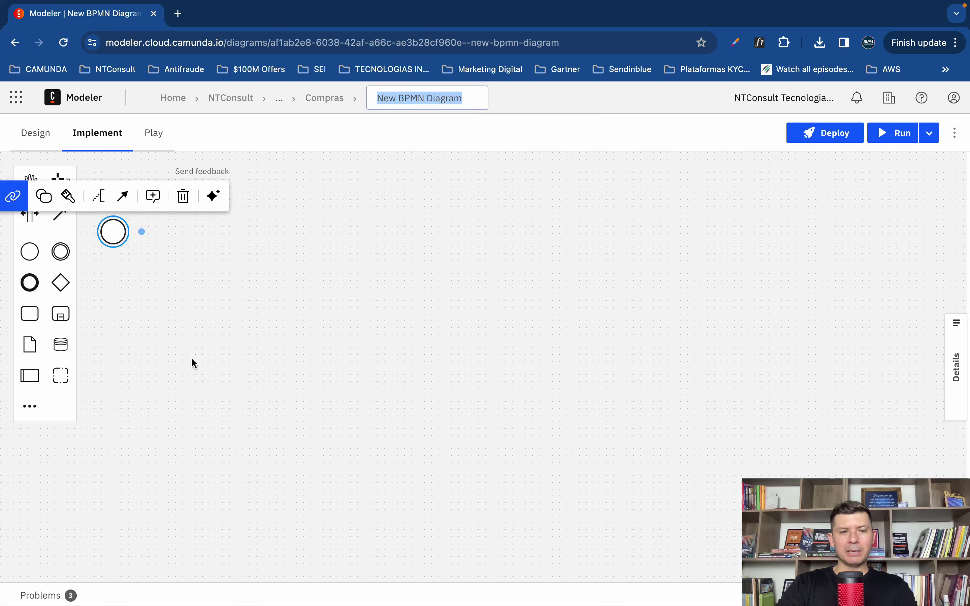
text(Proce)
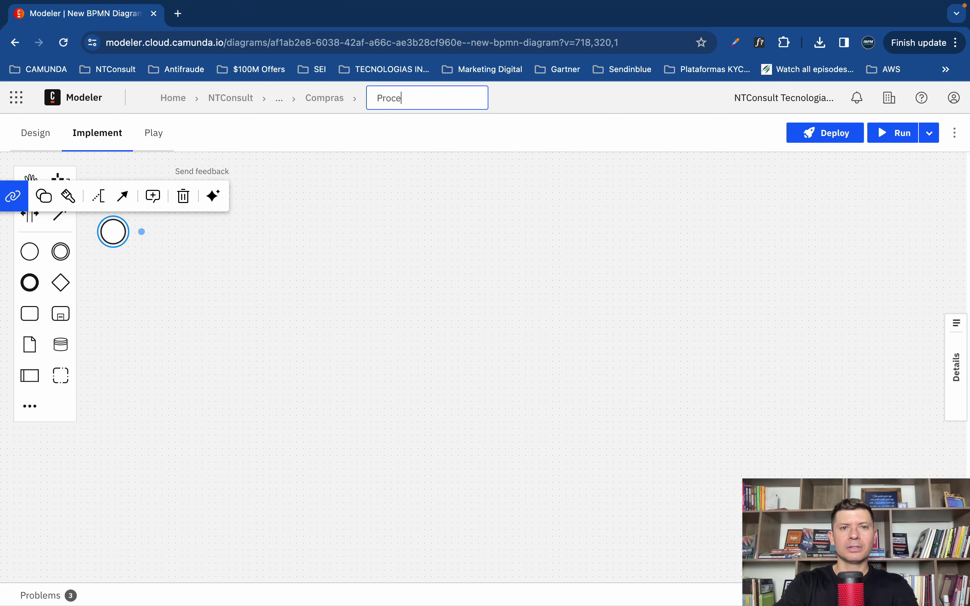
text(sso de solicitaç)
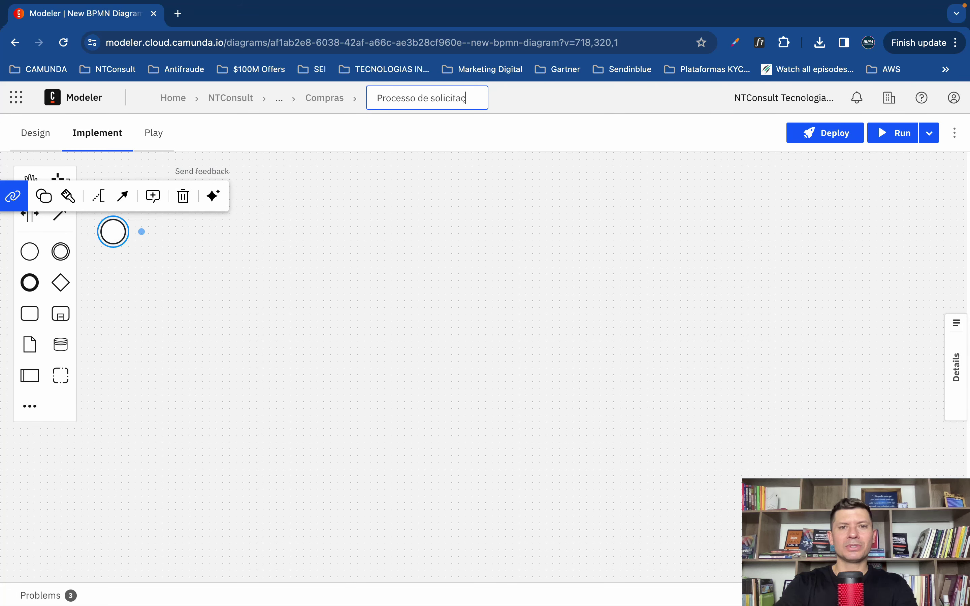
text(ão de compras)
key(Return)
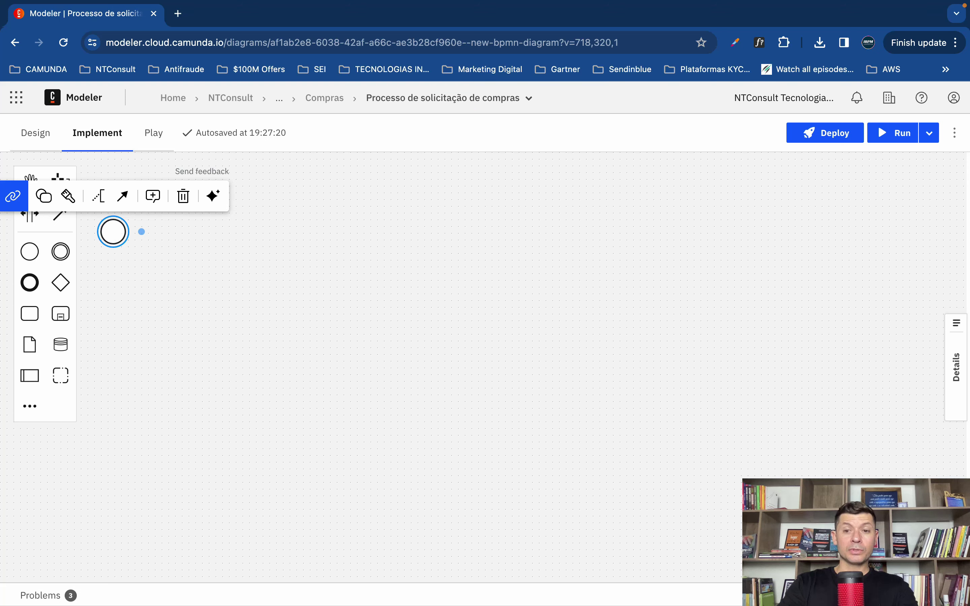
Step: Nudge the start event slightly right and down, then switch the diagram to design mode
click(350, 305)
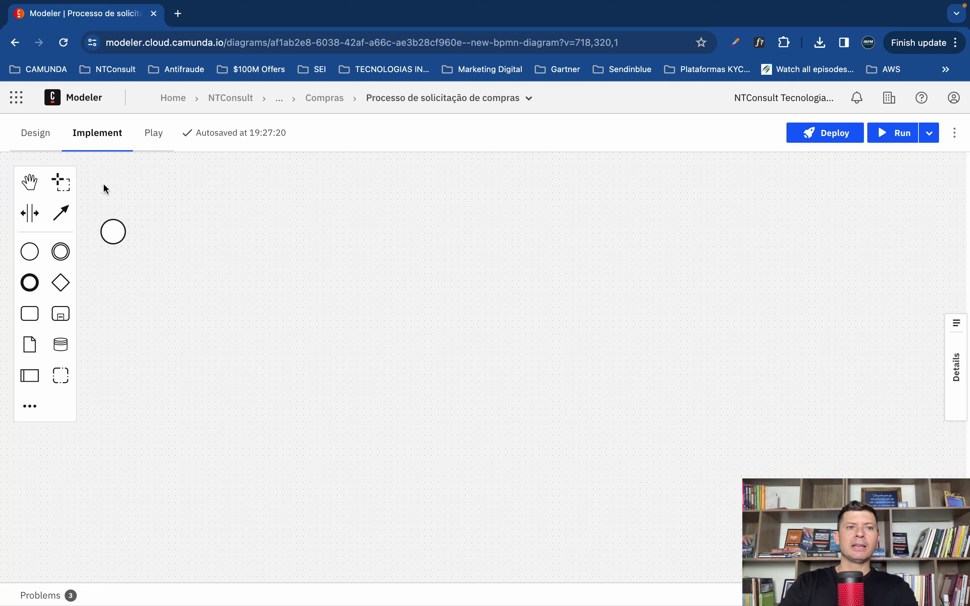
drag(114, 236, 149, 244)
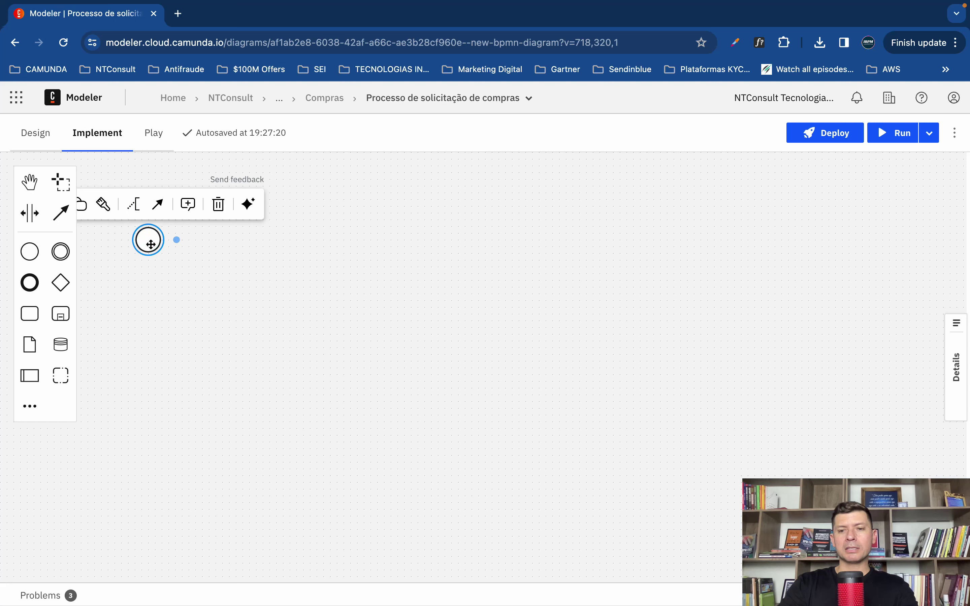
click(397, 305)
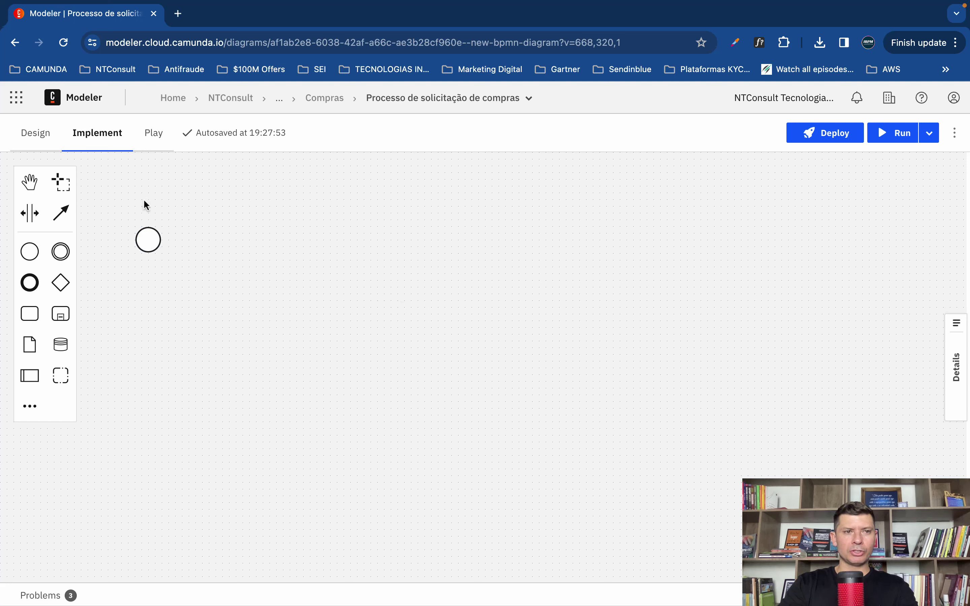
click(34, 137)
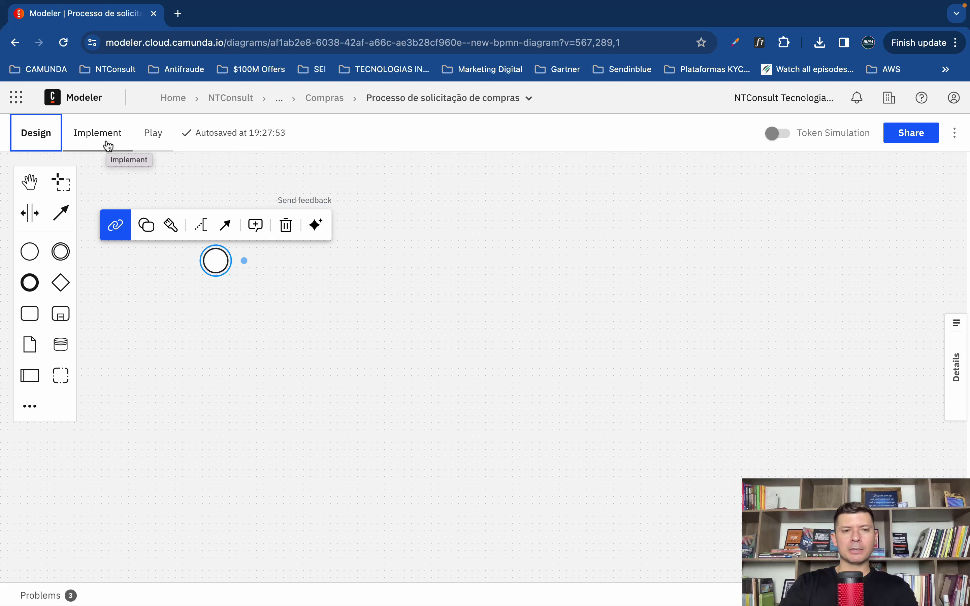
Step: Name the start event 'Solicitação de compras recebida' and drop an exclusive gateway to its right
click(208, 309)
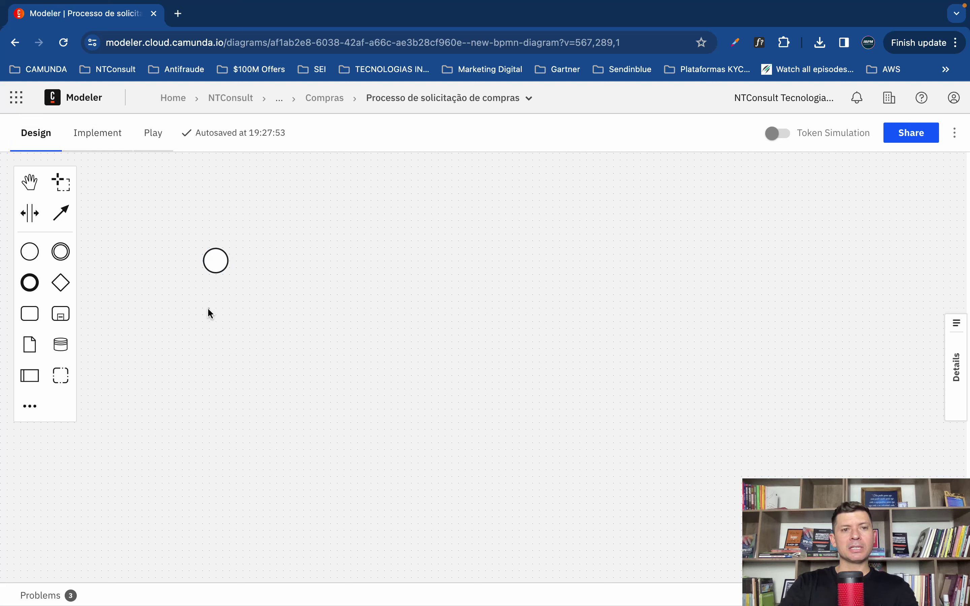
click(217, 271)
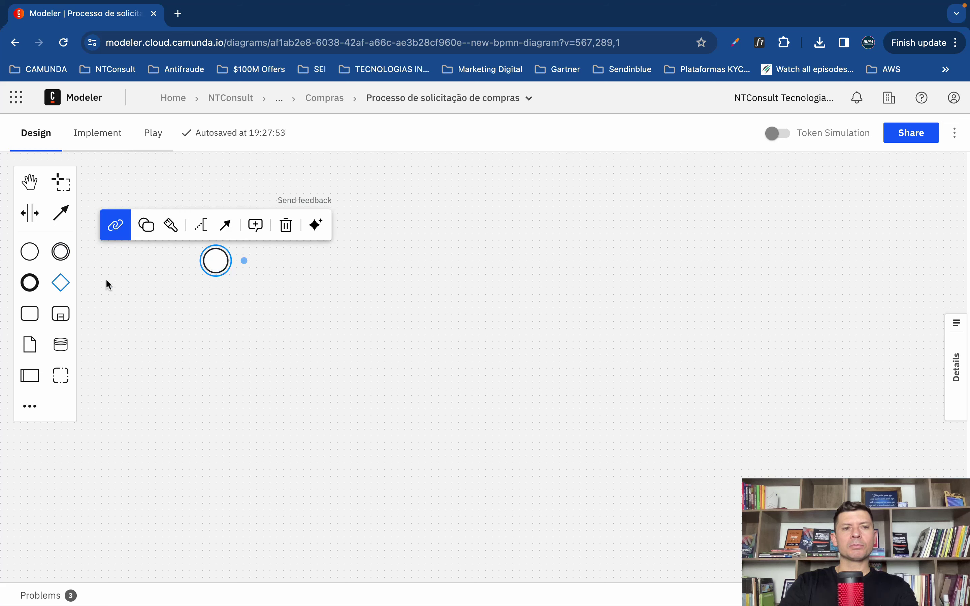
double_click(215, 260)
text(So)
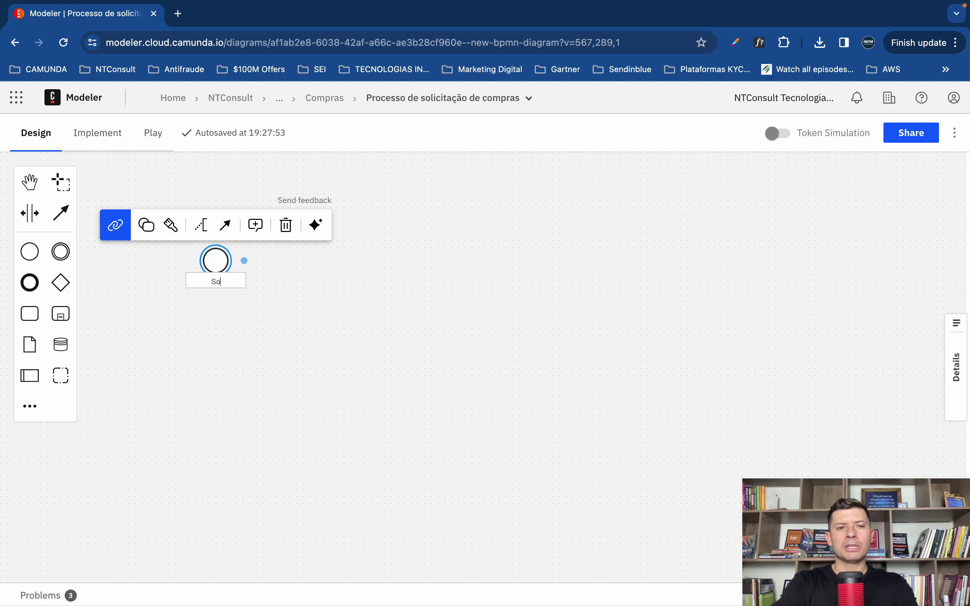
text(licitação )
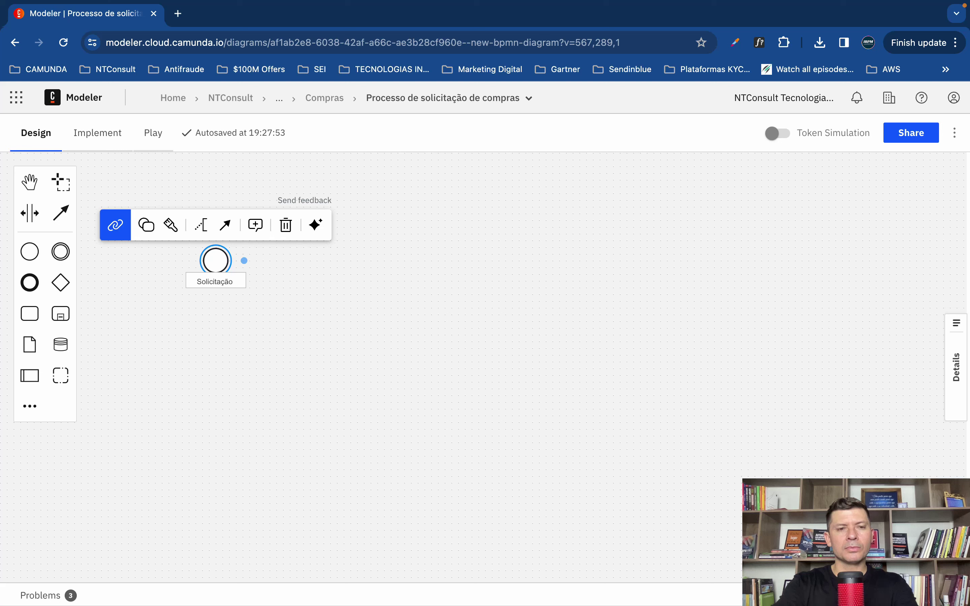
text(recebida)
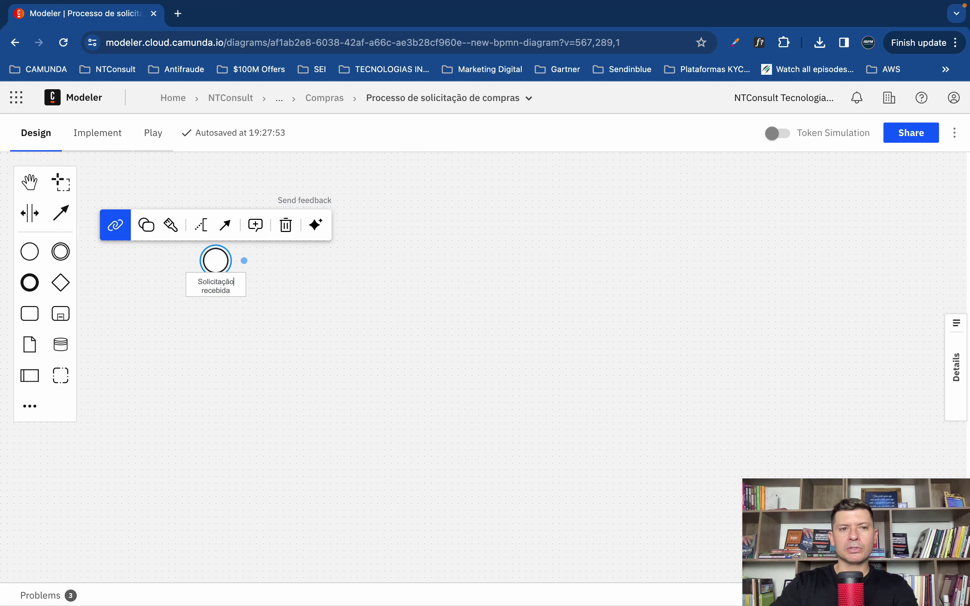
click(233, 282)
text(de compras)
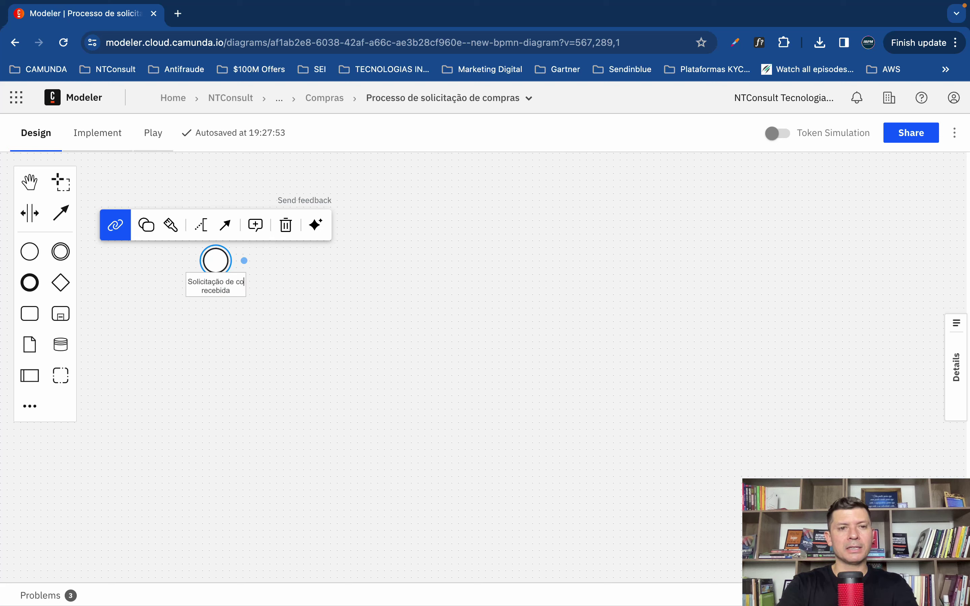
click(371, 343)
click(216, 261)
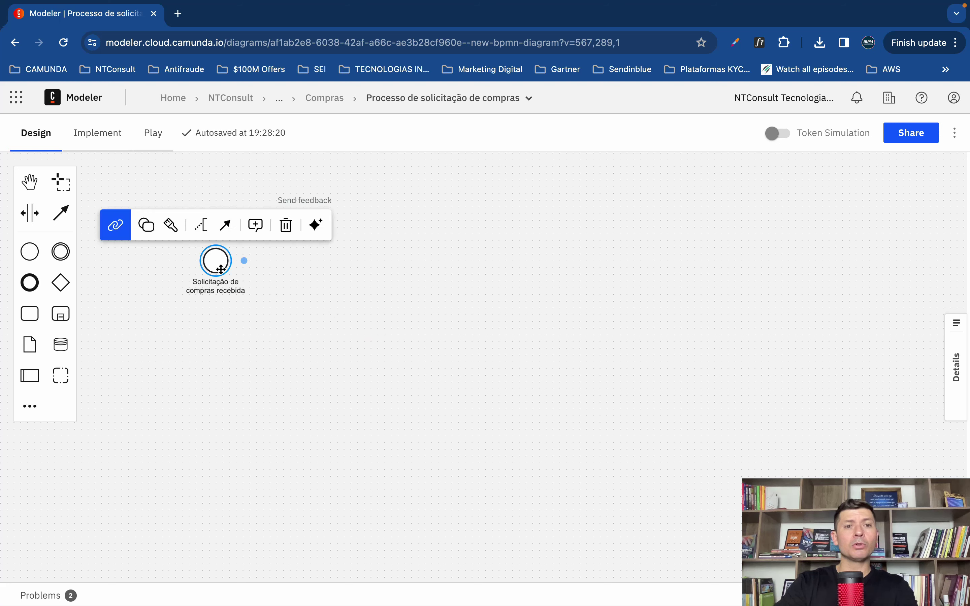
drag(61, 282, 297, 261)
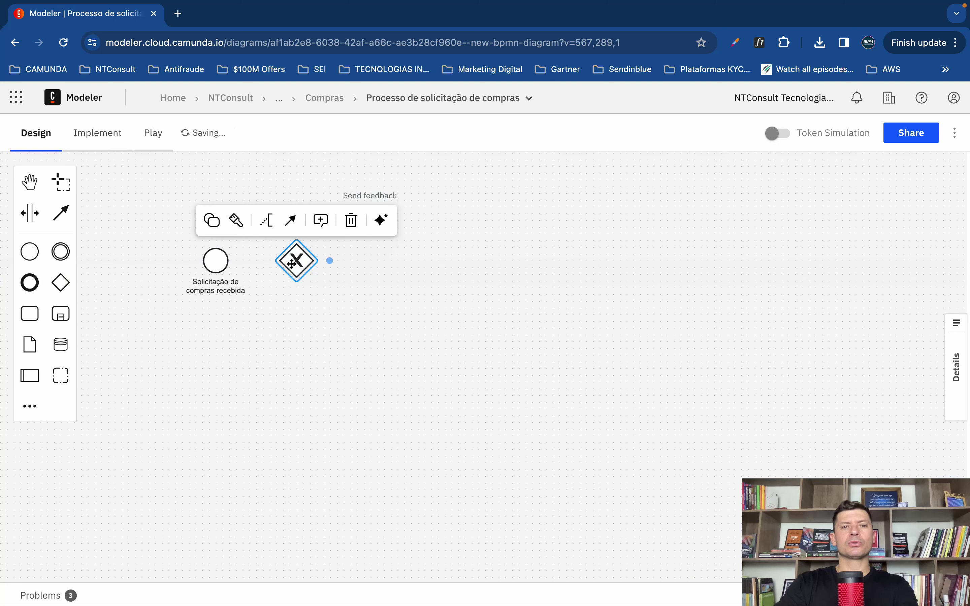
Step: Connect the start event to the gateway, and link the gateway to a new task on its right
click(215, 260)
drag(230, 227, 295, 261)
click(304, 268)
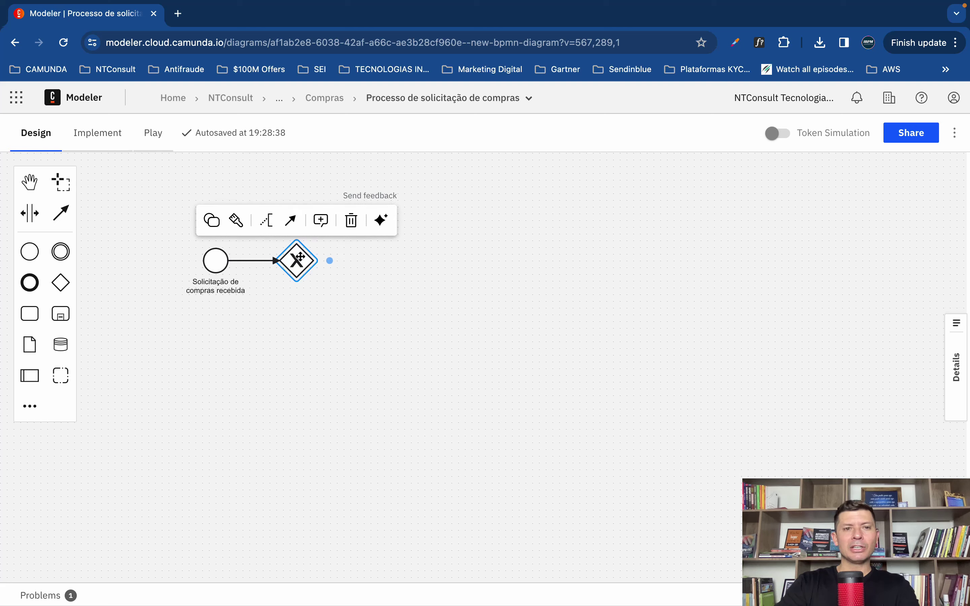
click(30, 314)
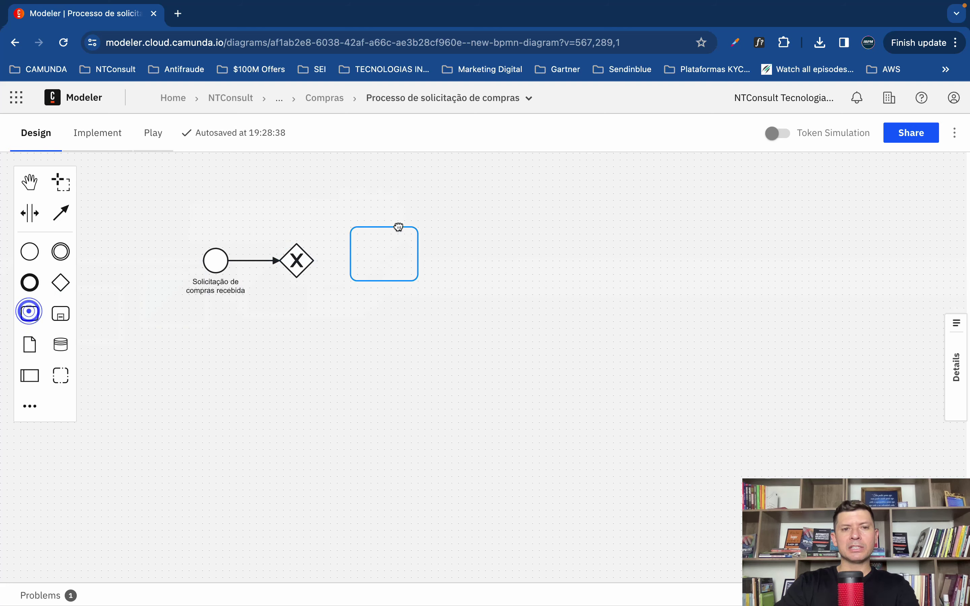
click(412, 258)
click(297, 252)
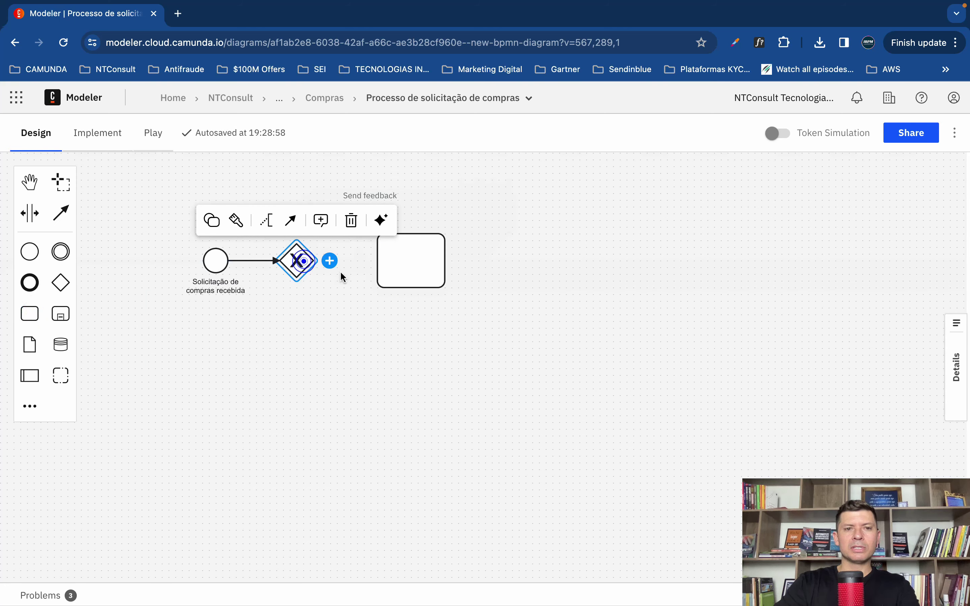
drag(290, 220, 392, 262)
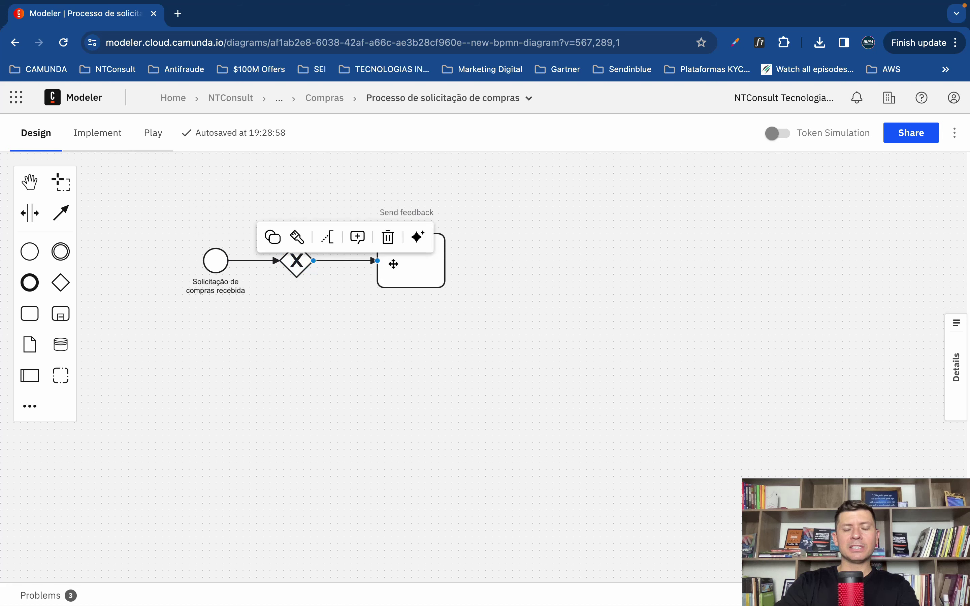
Step: Label the upper flow 'Solicitação interna' and shift its task further right
double_click(337, 261)
text(Solicitação interna)
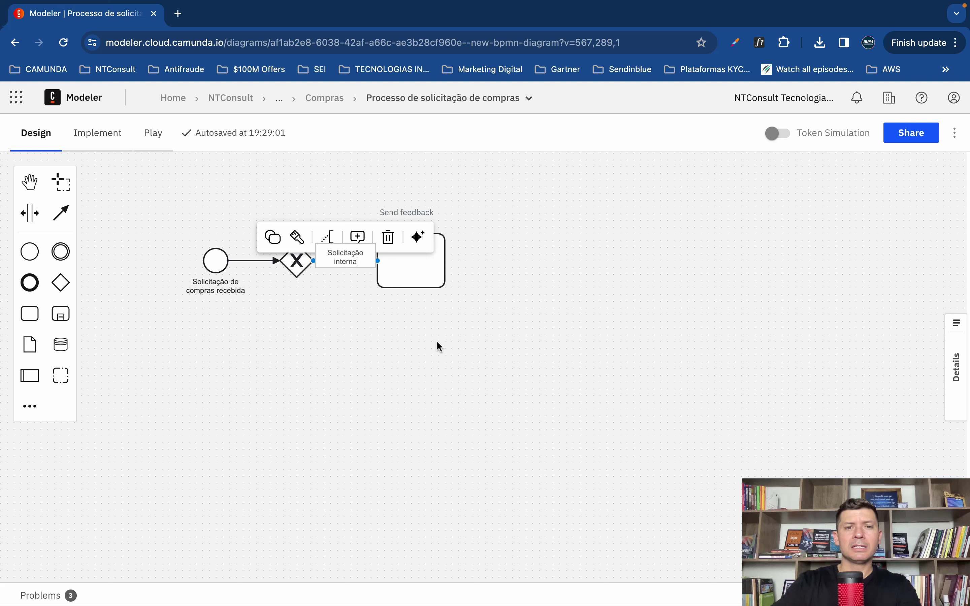
click(437, 343)
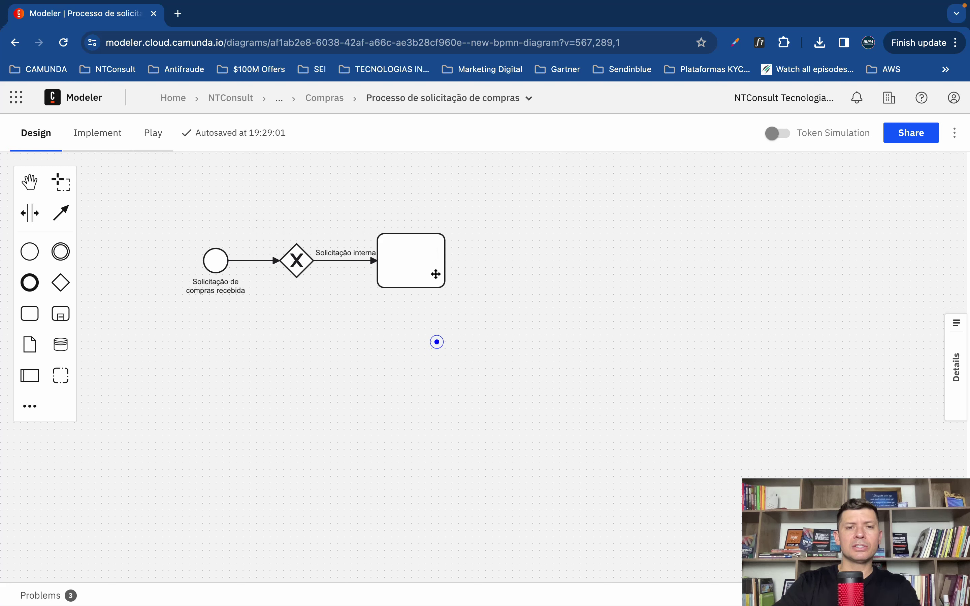
drag(415, 268, 449, 268)
Step: Add a second task below the first and connect the gateway down to it
click(291, 261)
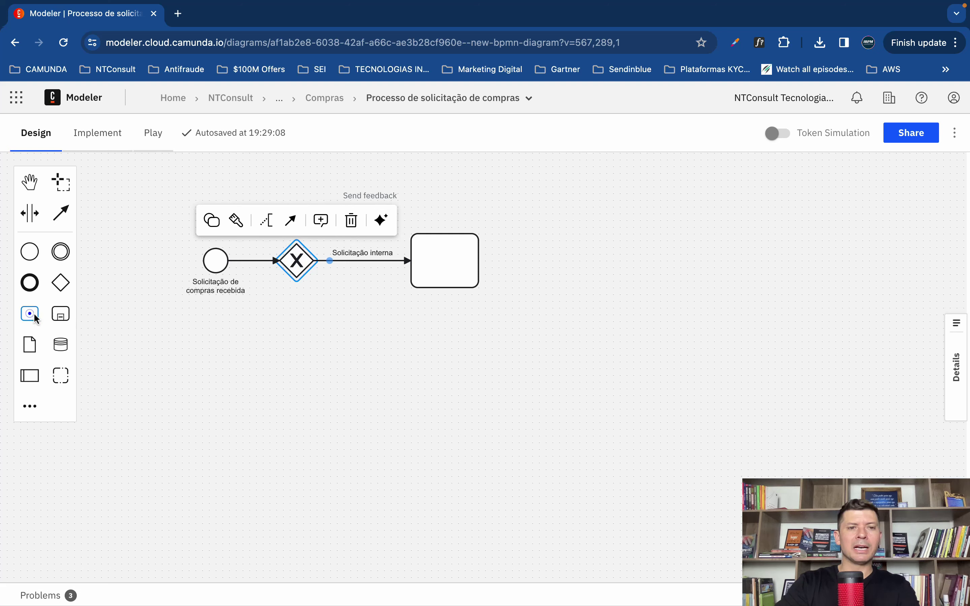
drag(29, 313, 440, 356)
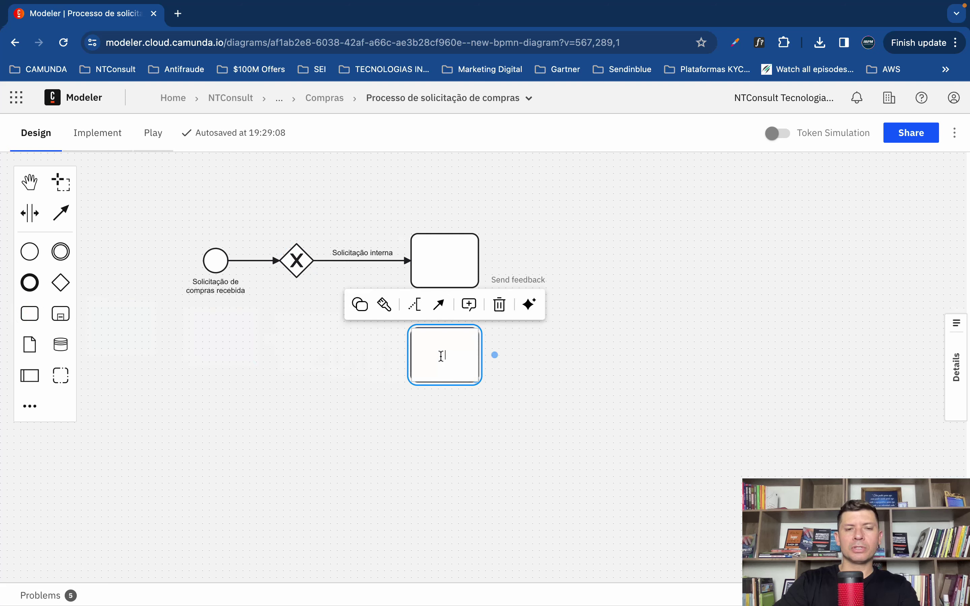
click(297, 261)
click(291, 220)
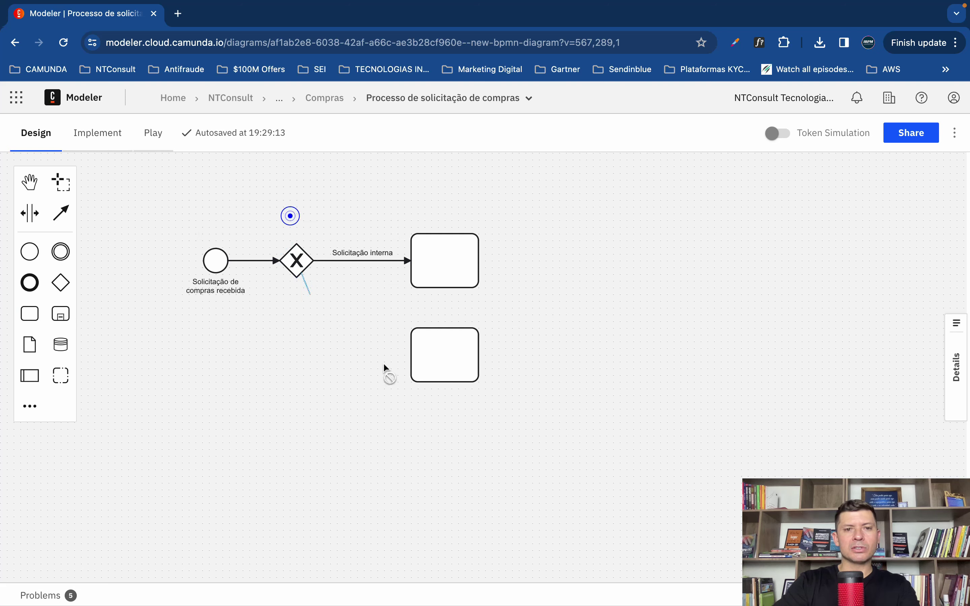
click(426, 367)
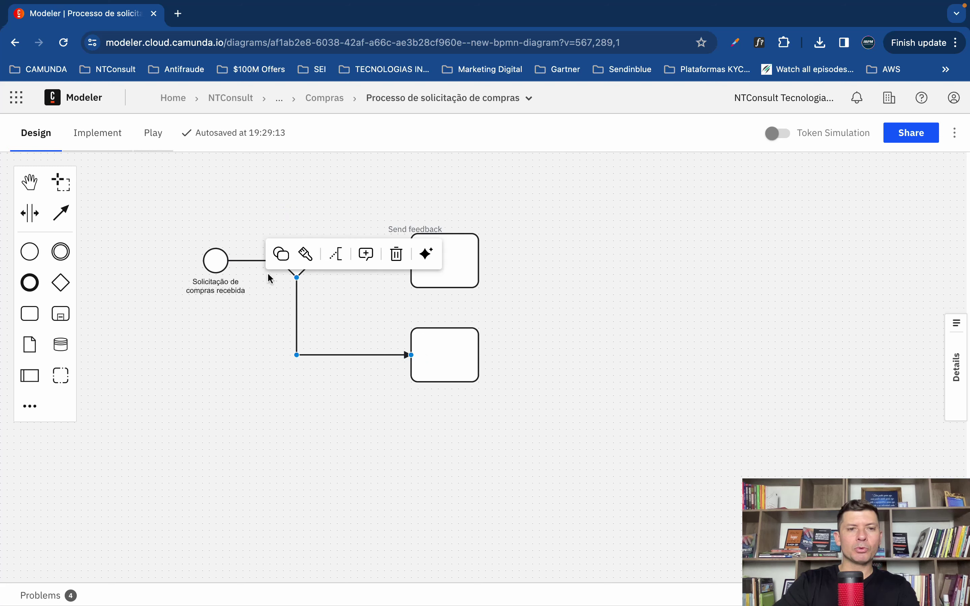
click(345, 320)
Step: Label the lower flow 'Solicitação externa' and position the label beside it
click(351, 252)
click(296, 303)
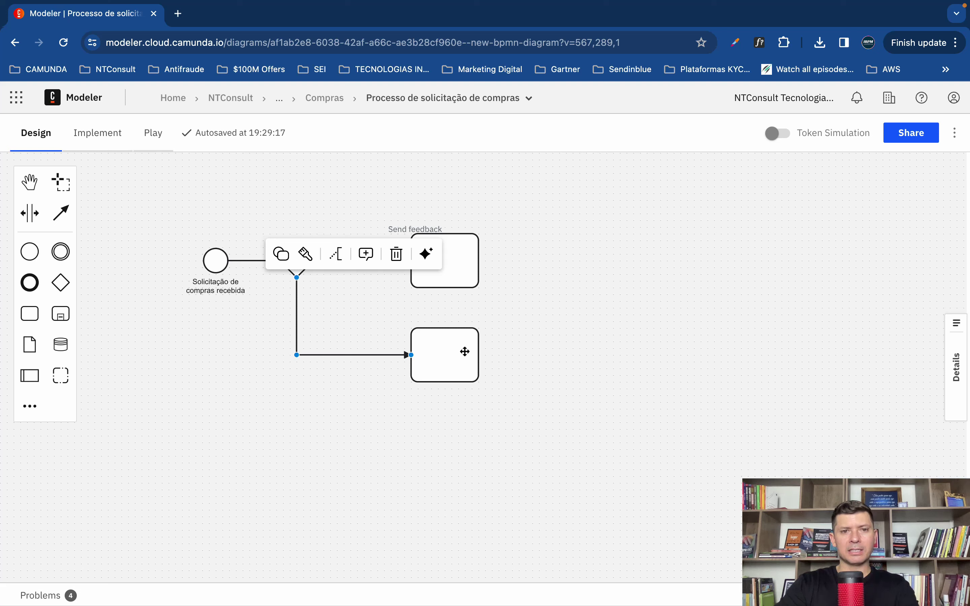
click(305, 323)
double_click(304, 319)
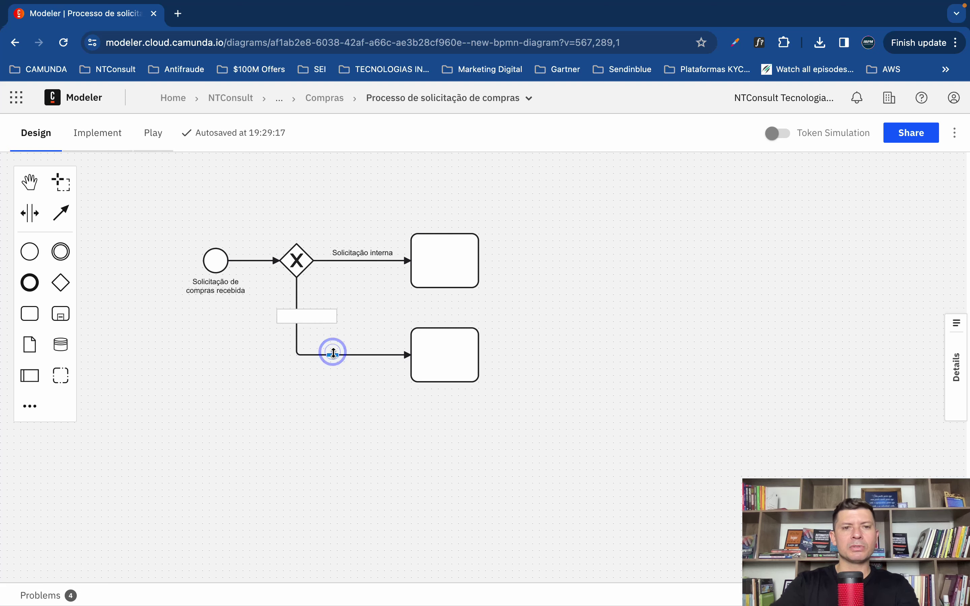
text(Solicitaç)
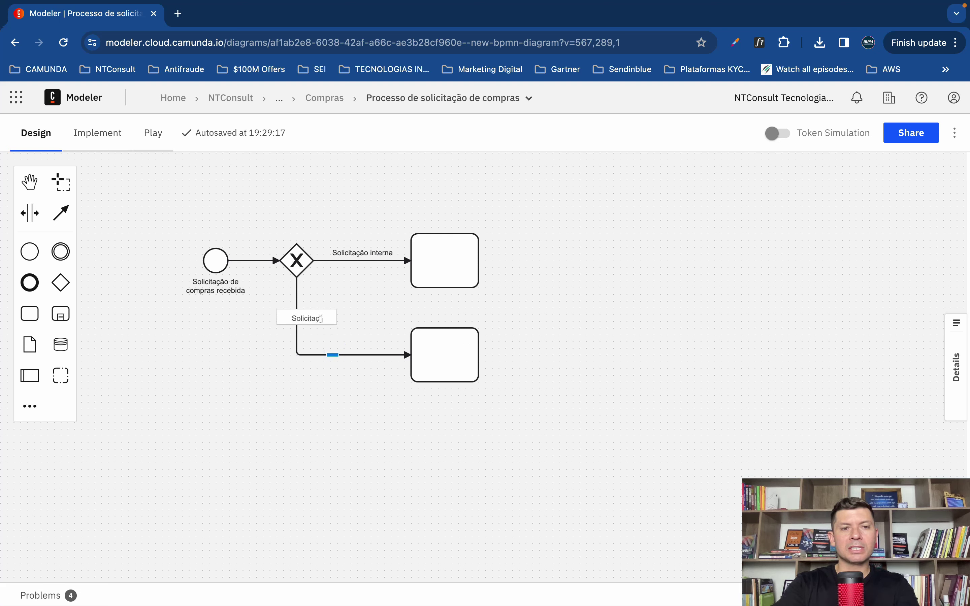
text(ão externa)
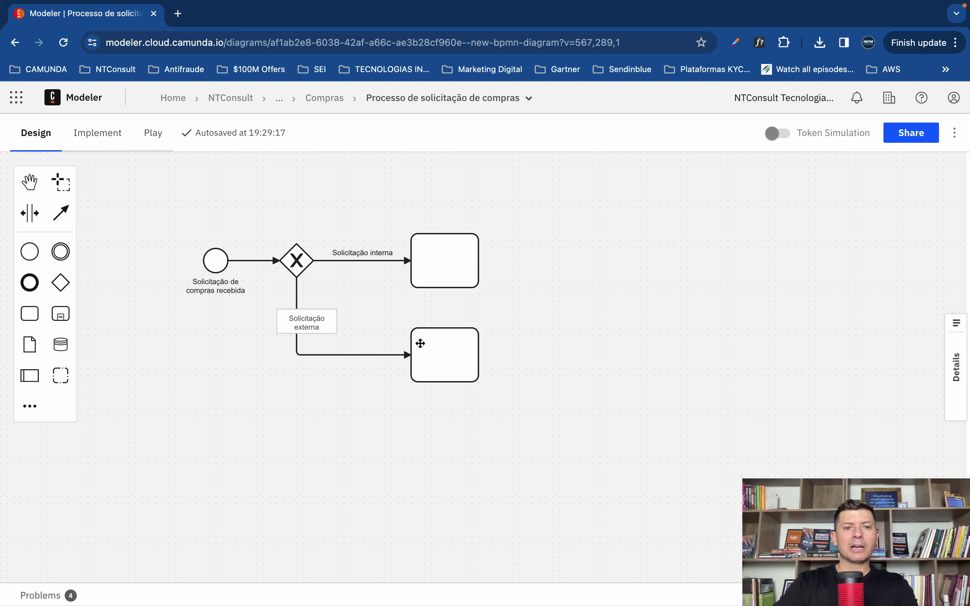
click(375, 303)
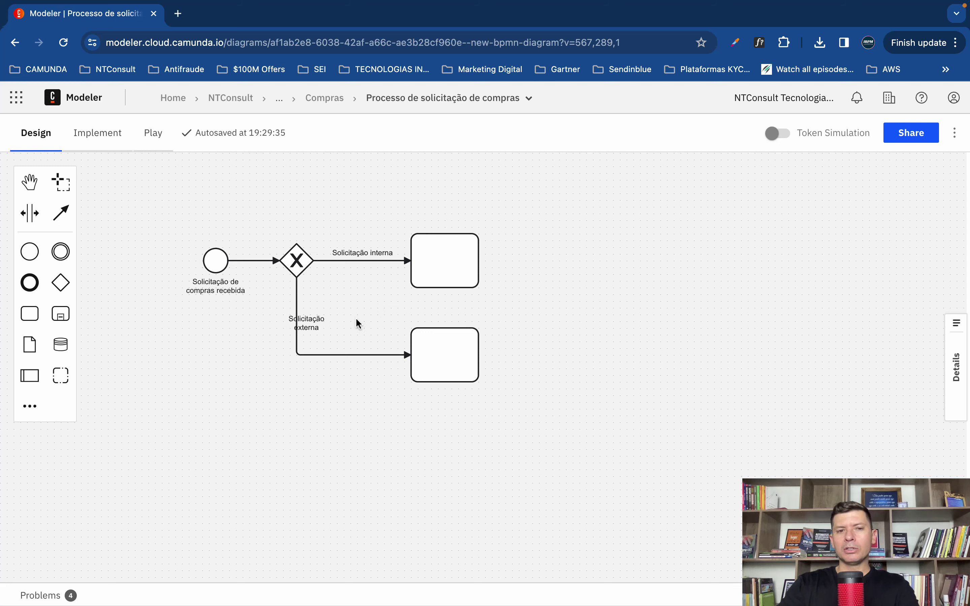
drag(307, 320, 303, 316)
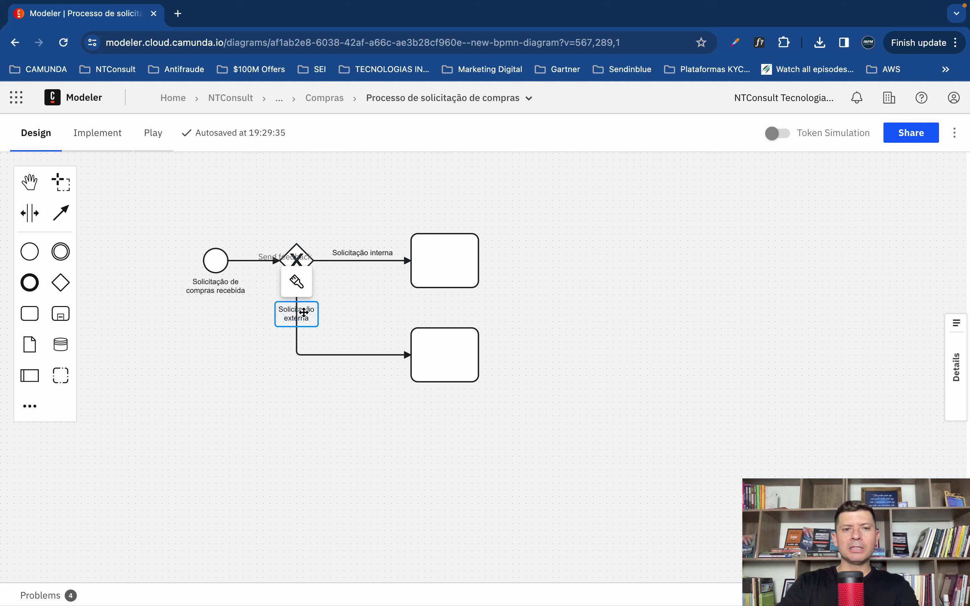
click(388, 327)
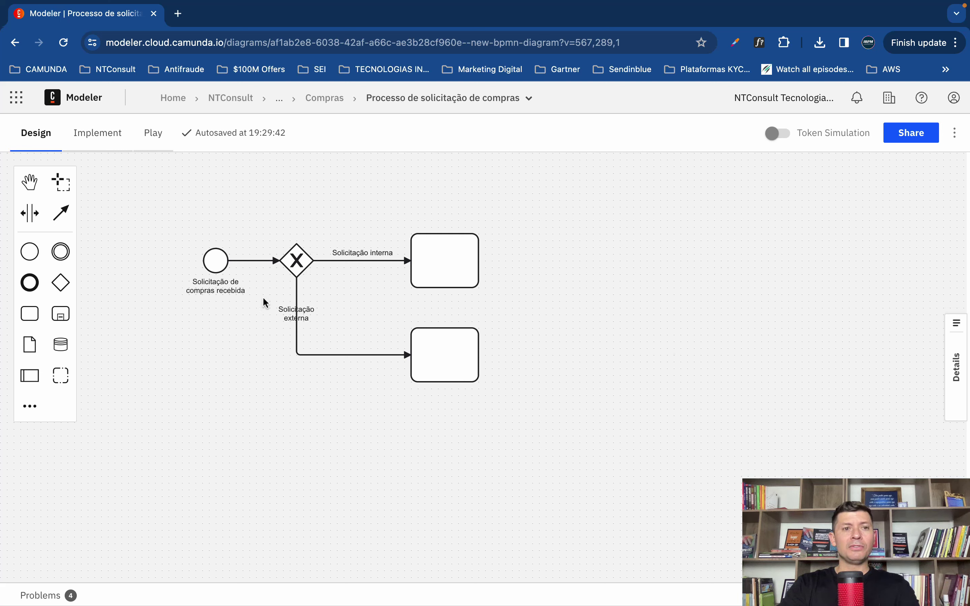
Step: Go up through Compras and Solução do Hub Financeiro to NTConsult and show its collaborators
click(323, 99)
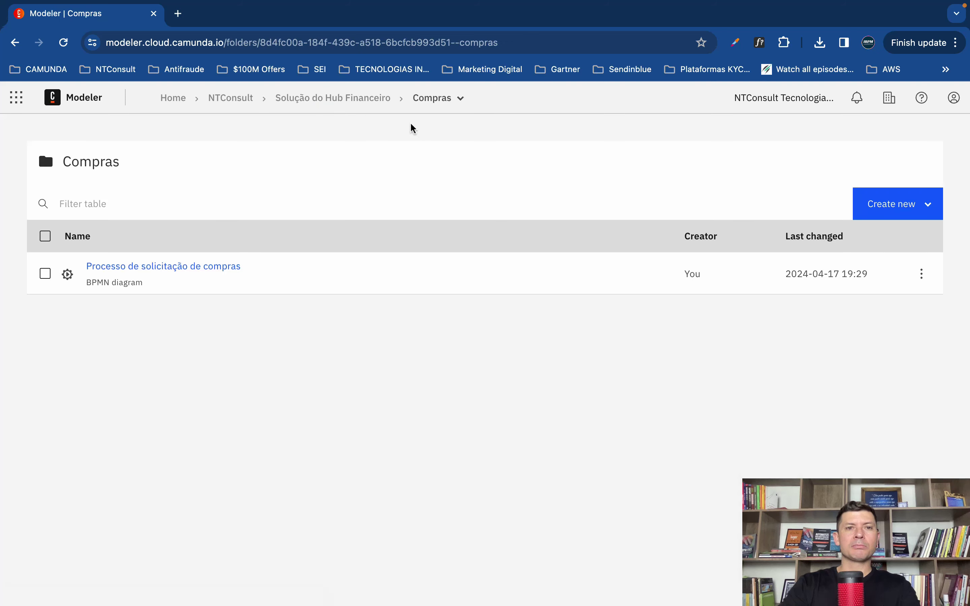
click(356, 103)
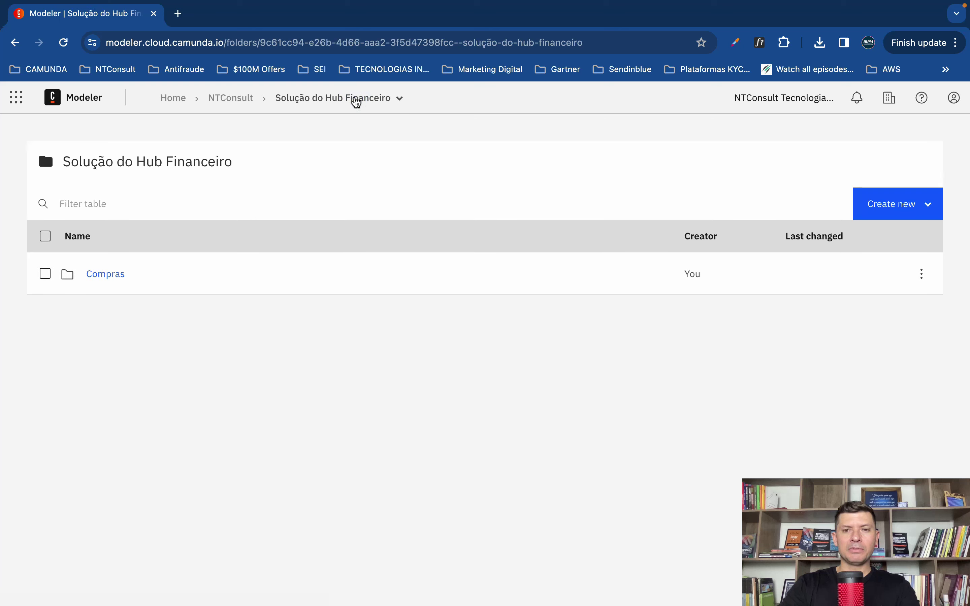
click(240, 99)
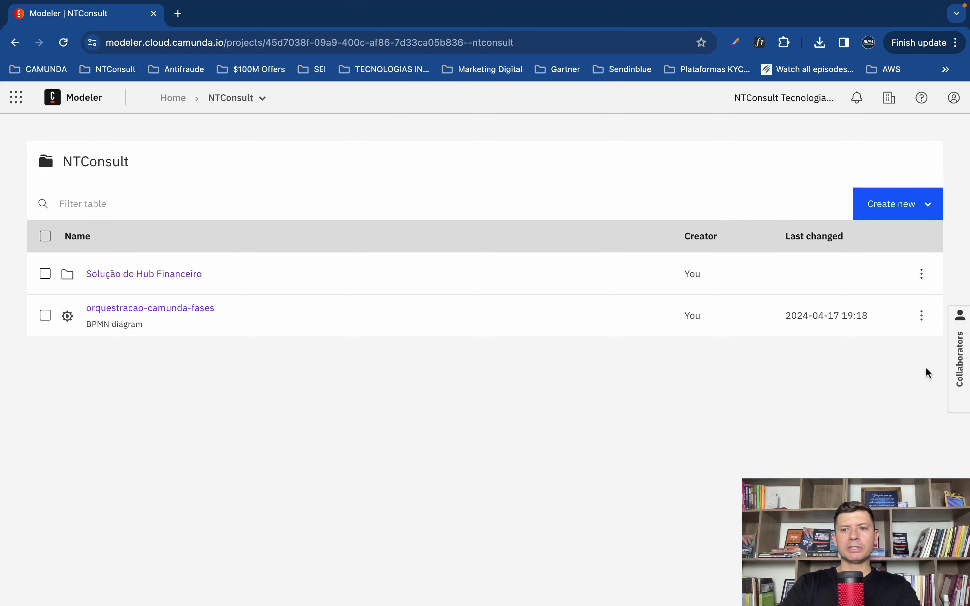
click(962, 361)
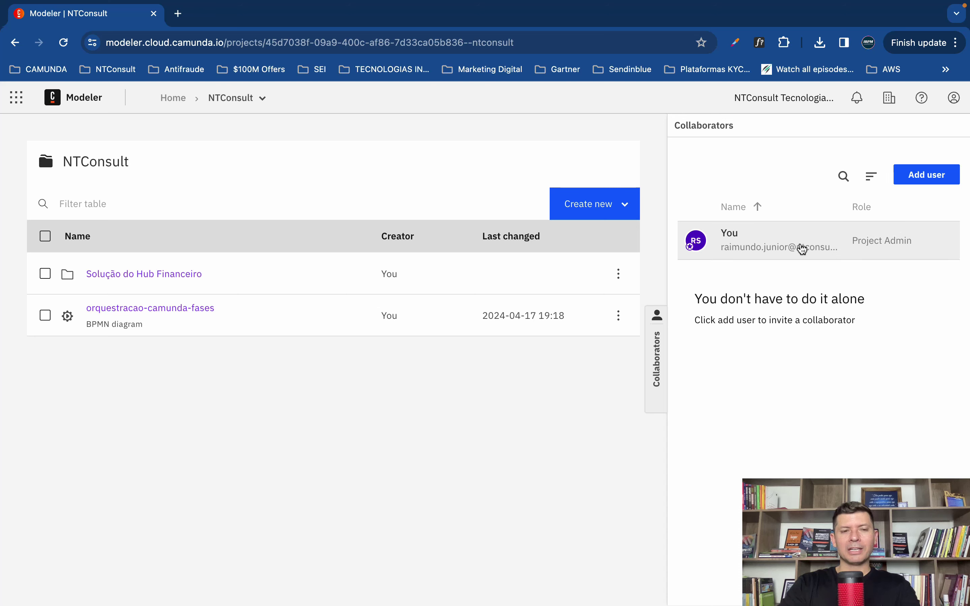
Step: Invite a collaborator by their e-mail address to NTConsult with the Editor role
click(923, 178)
click(578, 297)
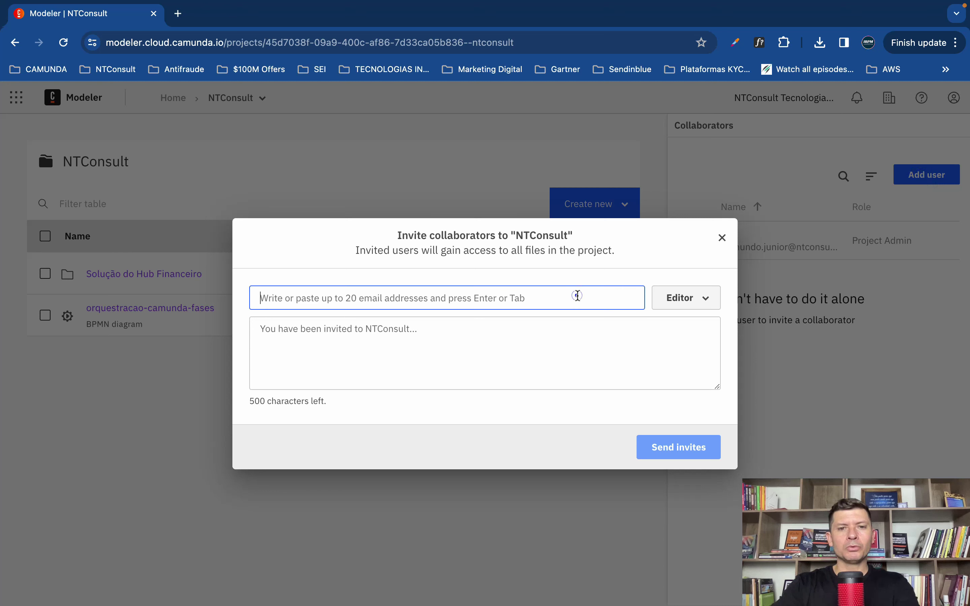
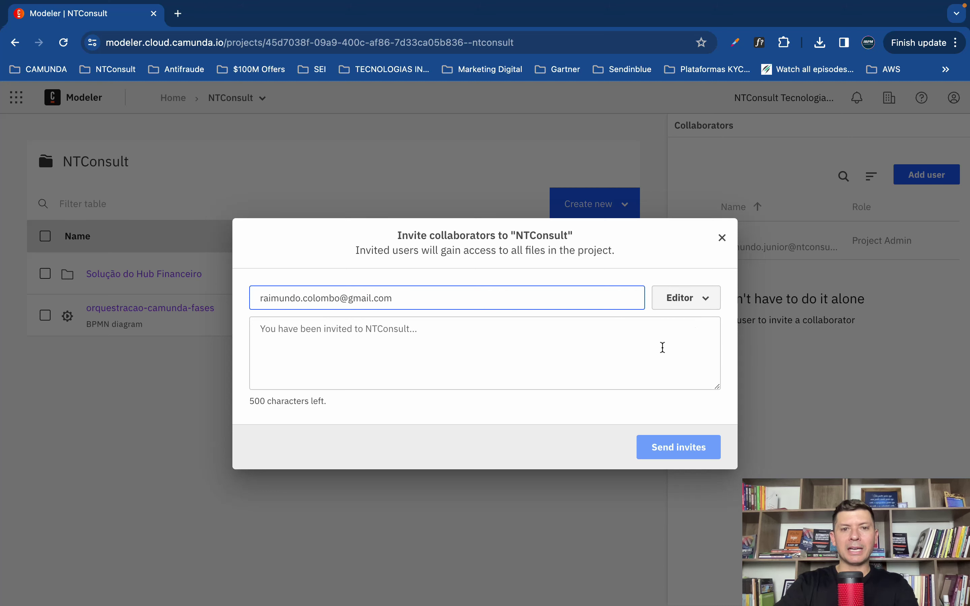
click(584, 364)
click(629, 422)
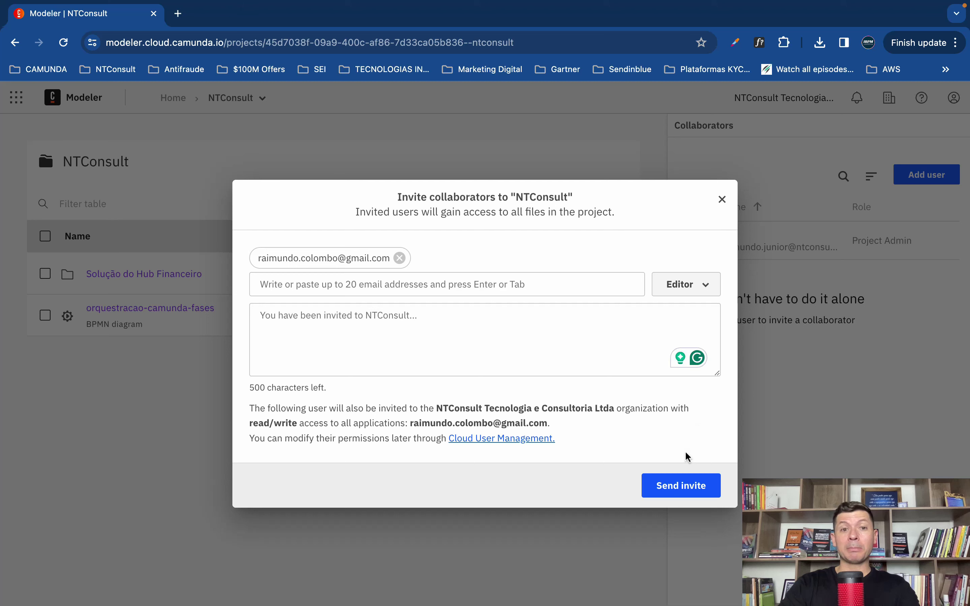
click(675, 487)
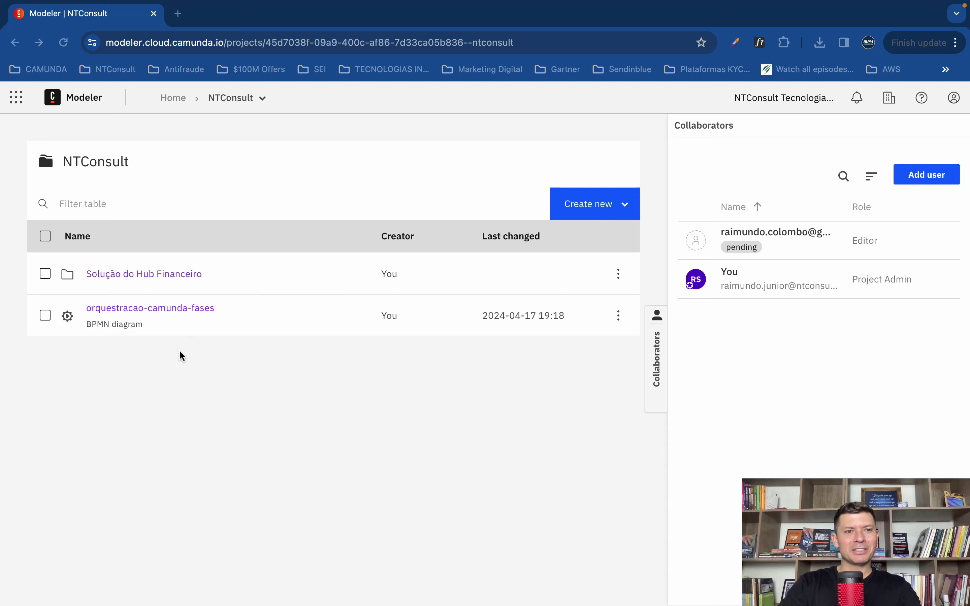
Step: Reopen the 'Processo de solicitação de compras' diagram via Solução do Hub Financeiro and Compras
click(188, 379)
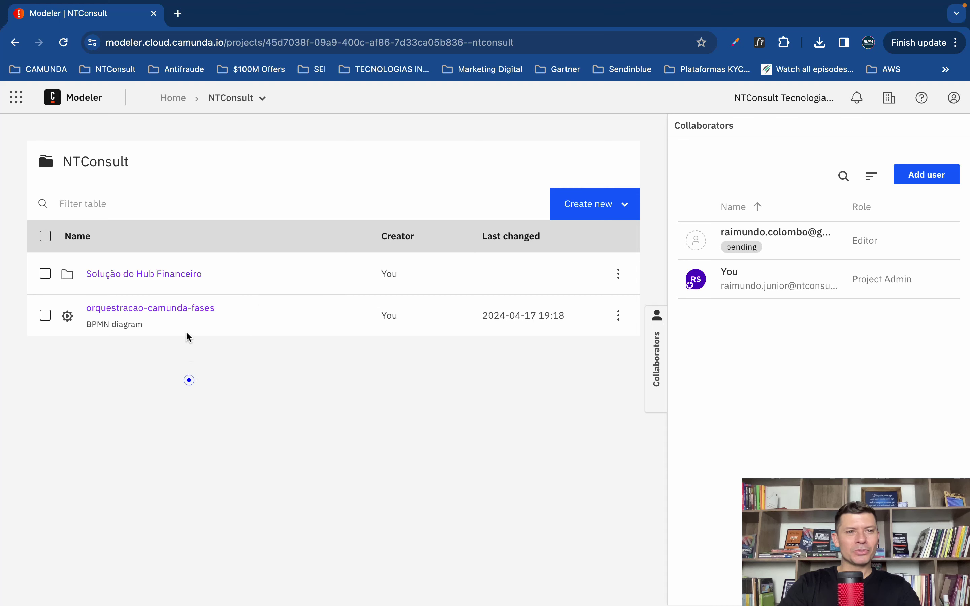
click(162, 282)
click(104, 278)
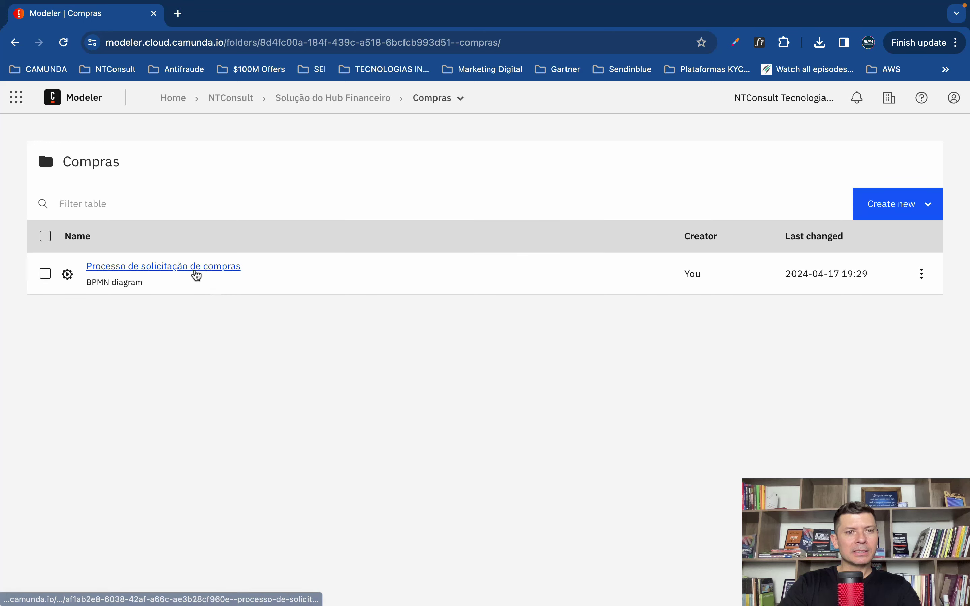
click(196, 271)
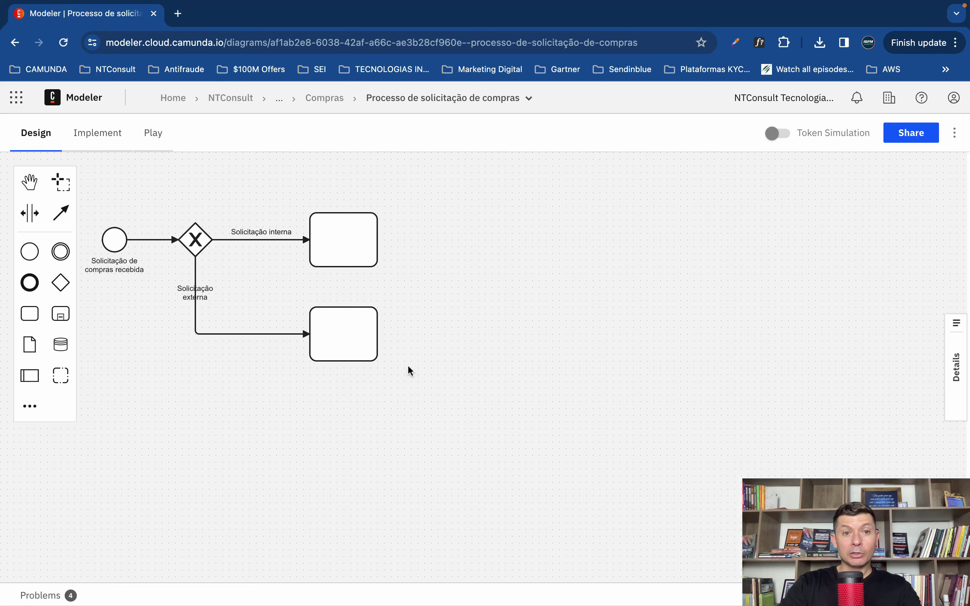
drag(344, 433, 371, 432)
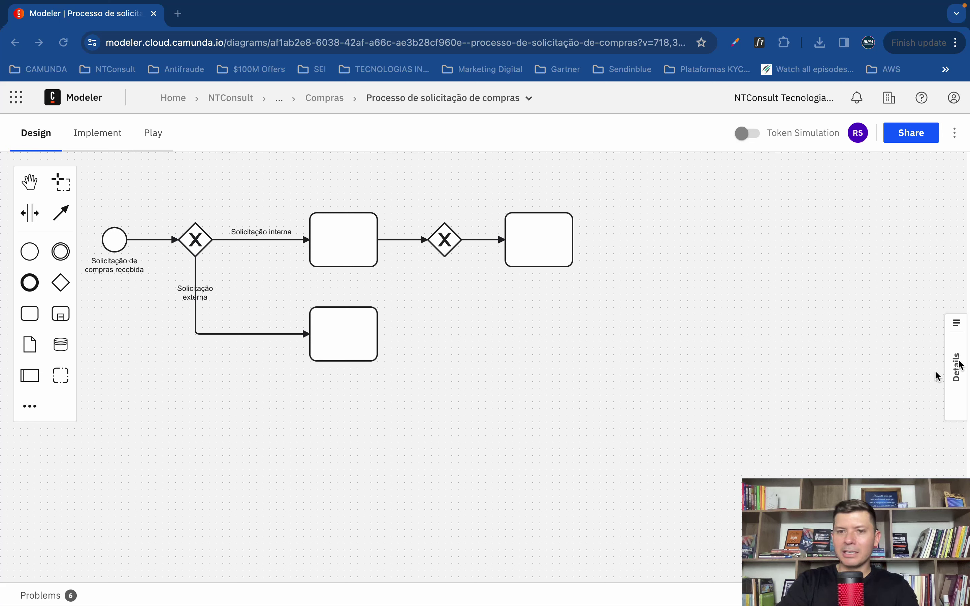
click(707, 327)
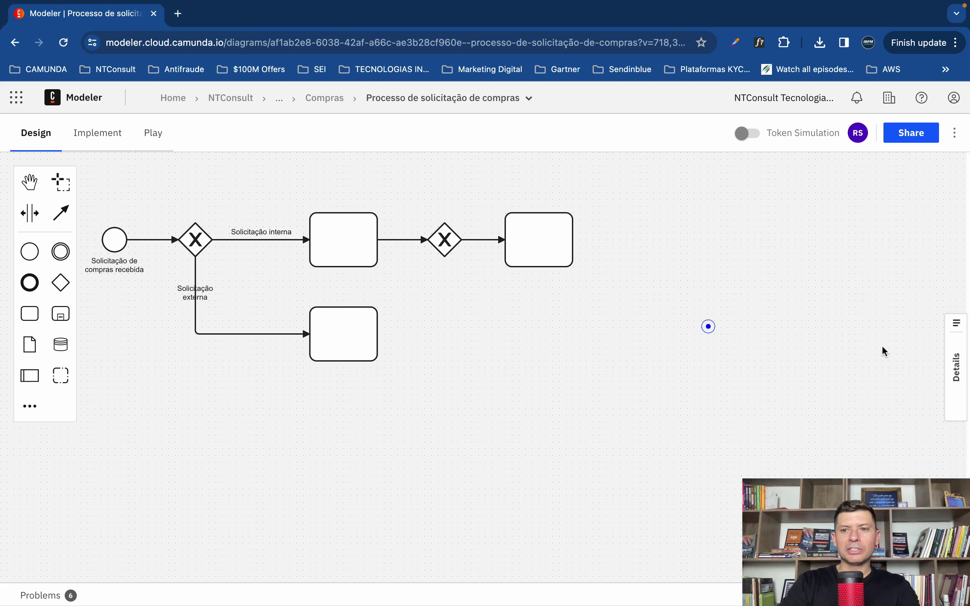
click(938, 366)
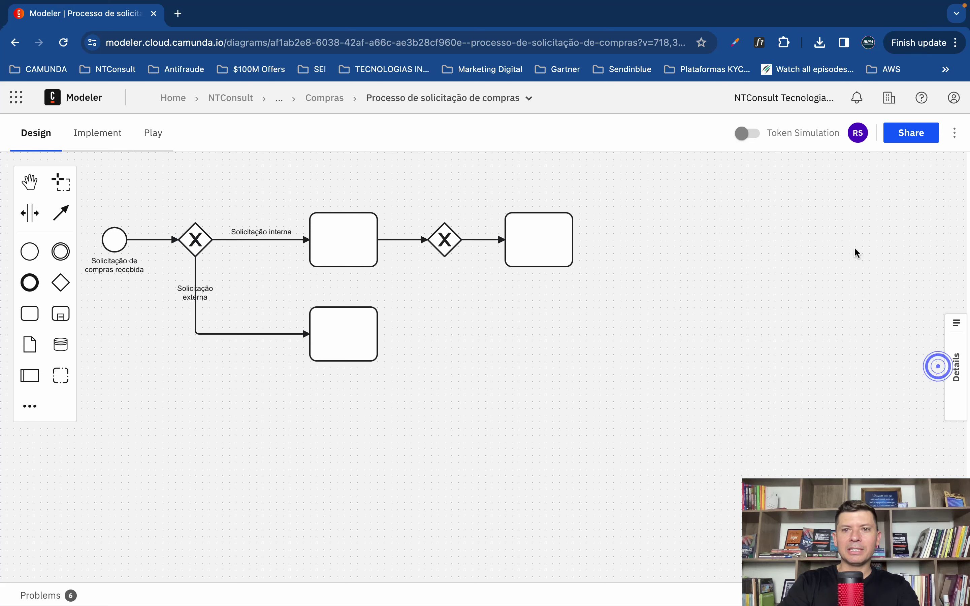
click(953, 374)
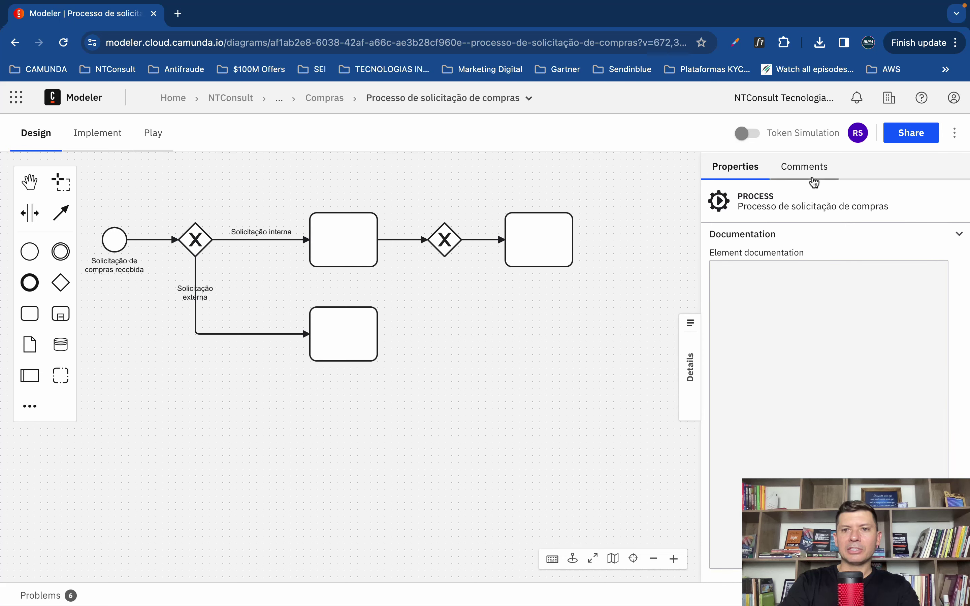
click(813, 165)
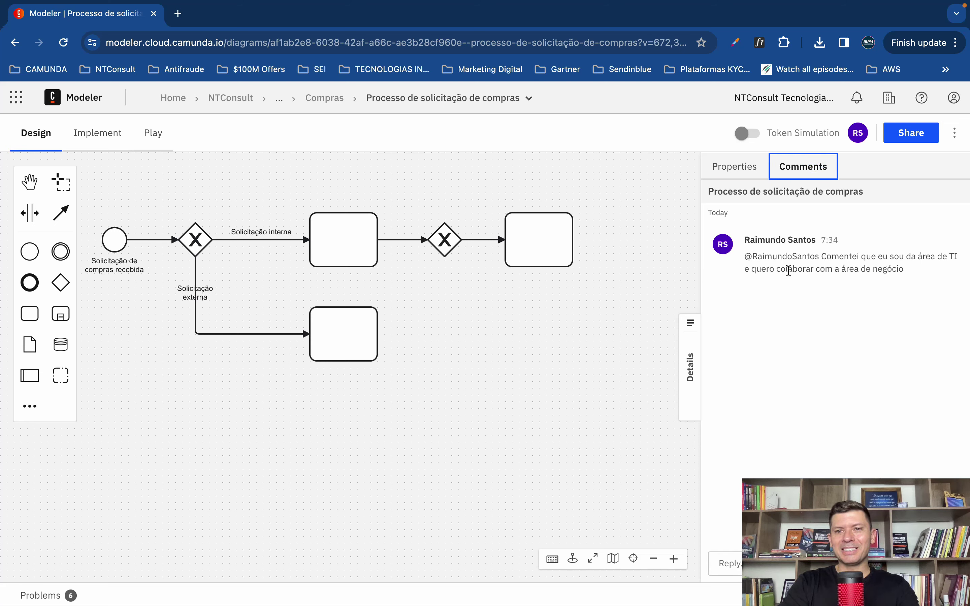
click(692, 372)
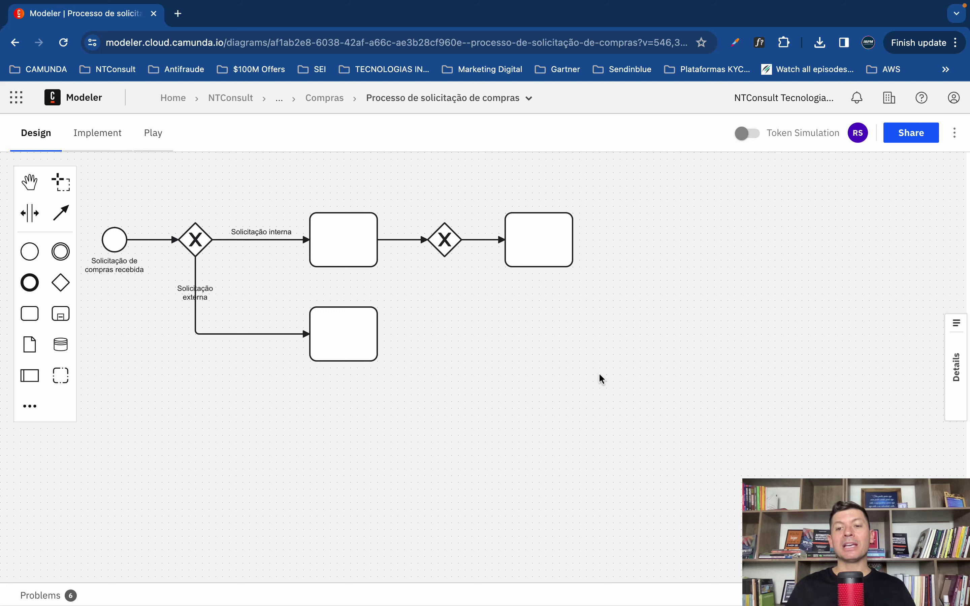
Step: Place an end event to the right of the internal branch's last task
drag(475, 364, 574, 365)
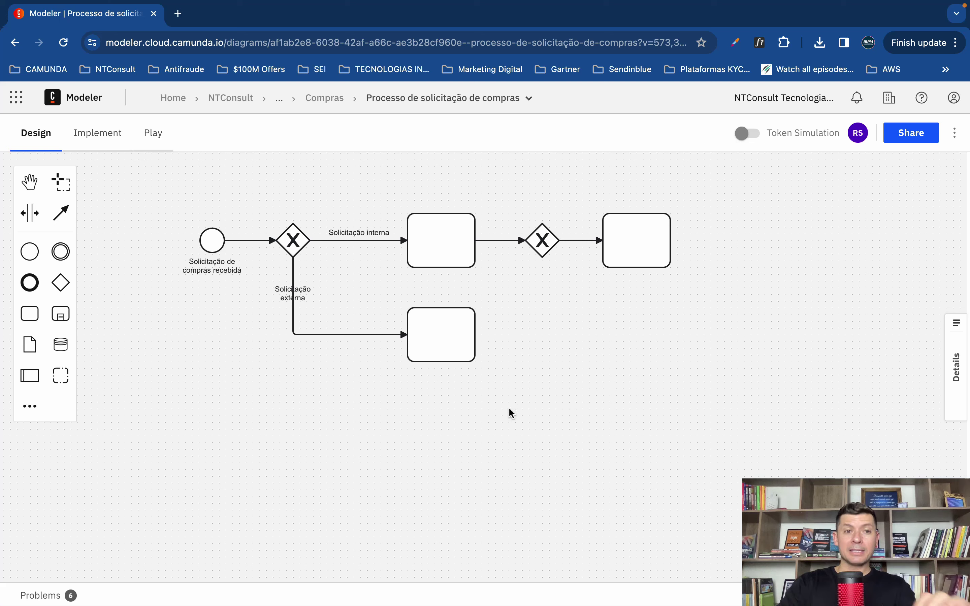
click(555, 404)
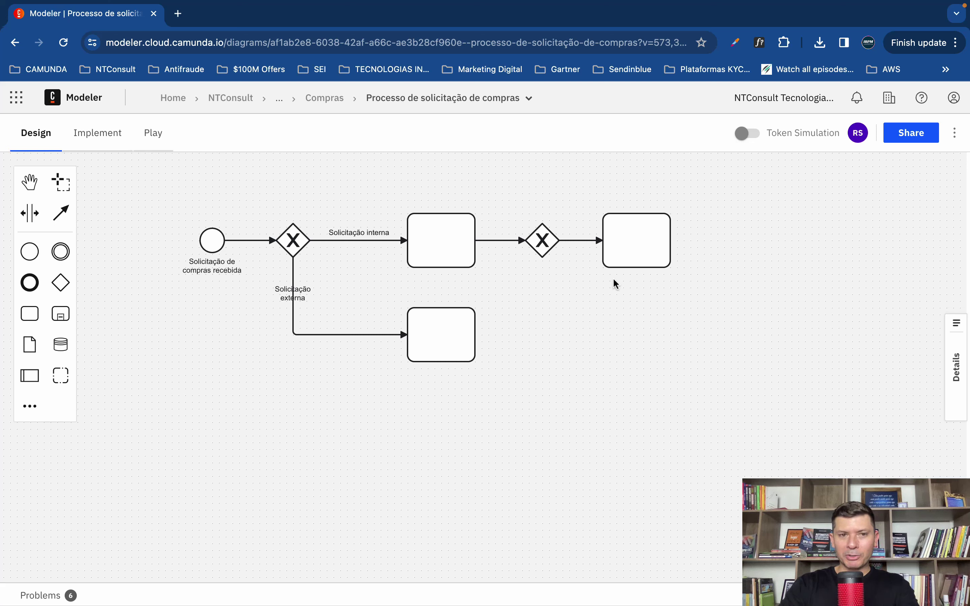
click(649, 249)
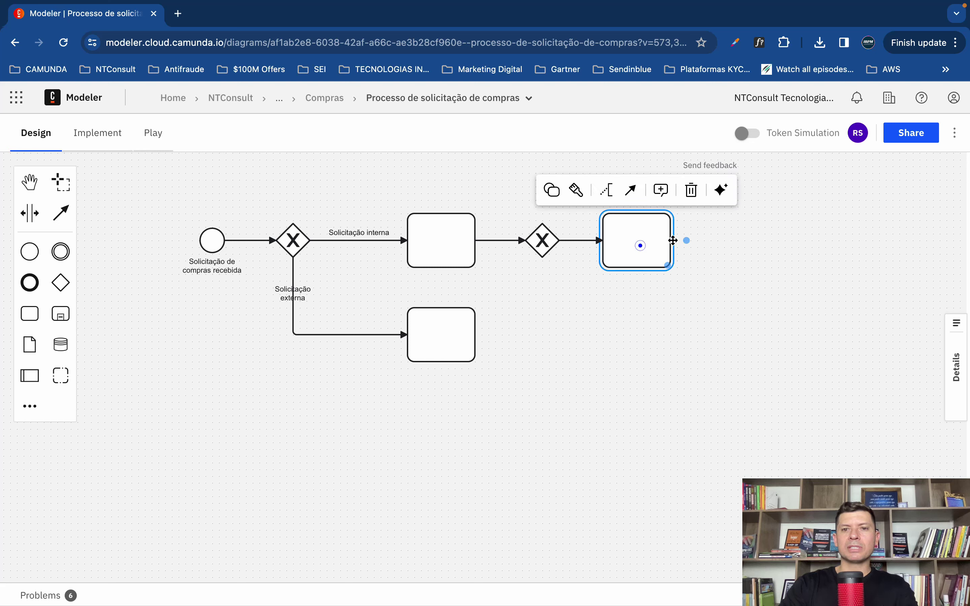
click(28, 251)
key(Escape)
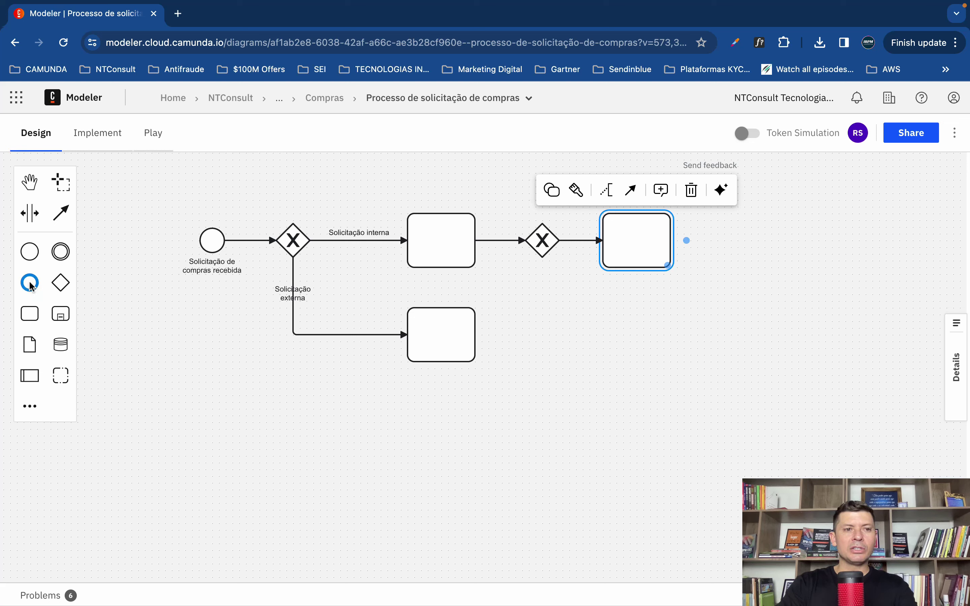
click(30, 283)
click(749, 240)
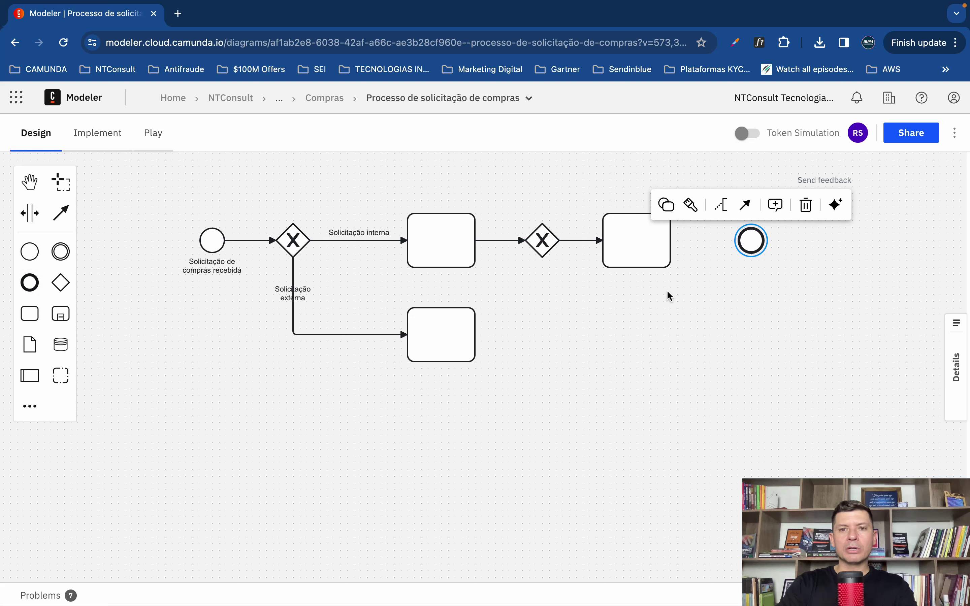
Step: Connect the last internal-branch task to the new end event with a sequence flow
click(667, 288)
click(671, 238)
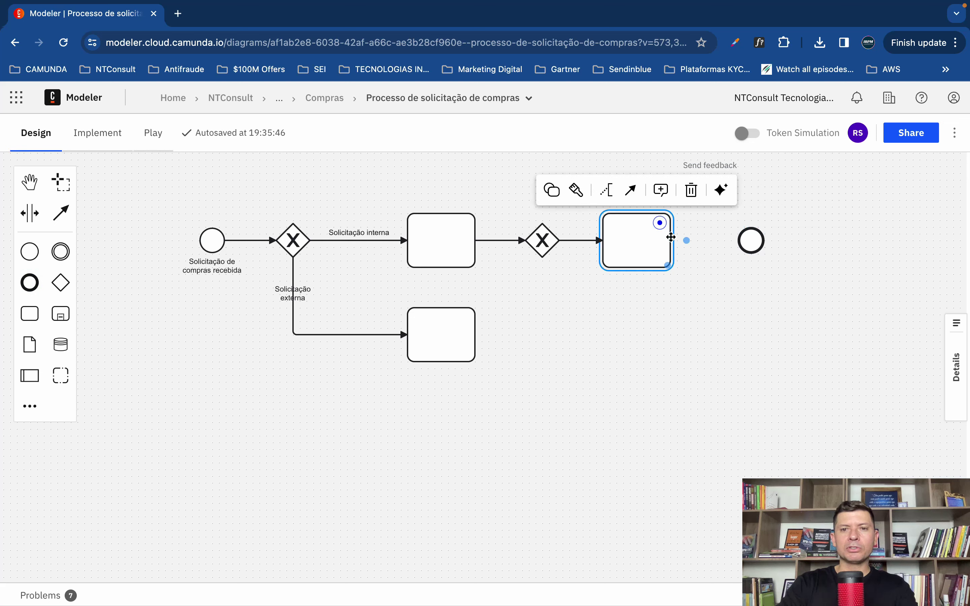
click(630, 189)
click(762, 237)
click(717, 323)
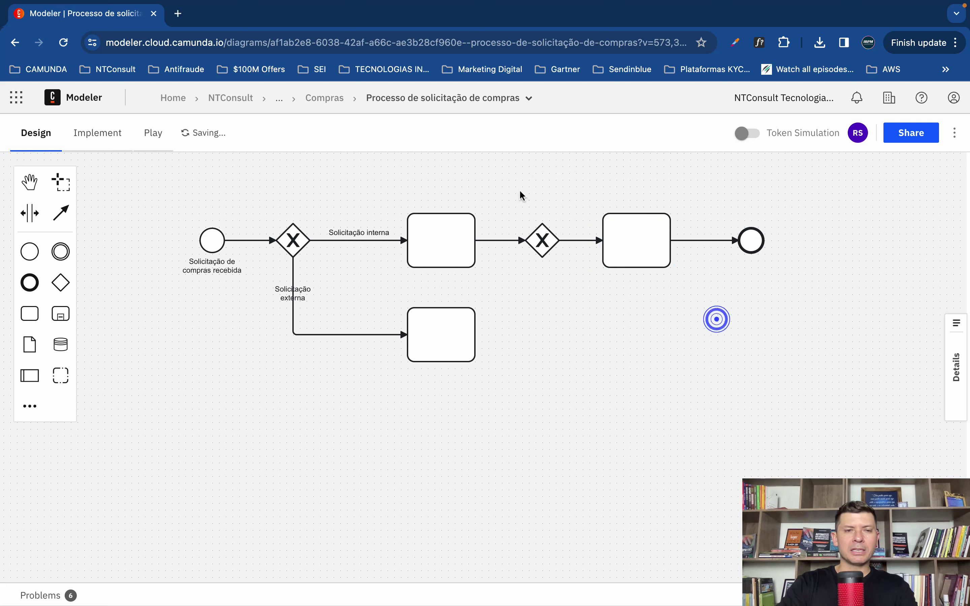
click(528, 101)
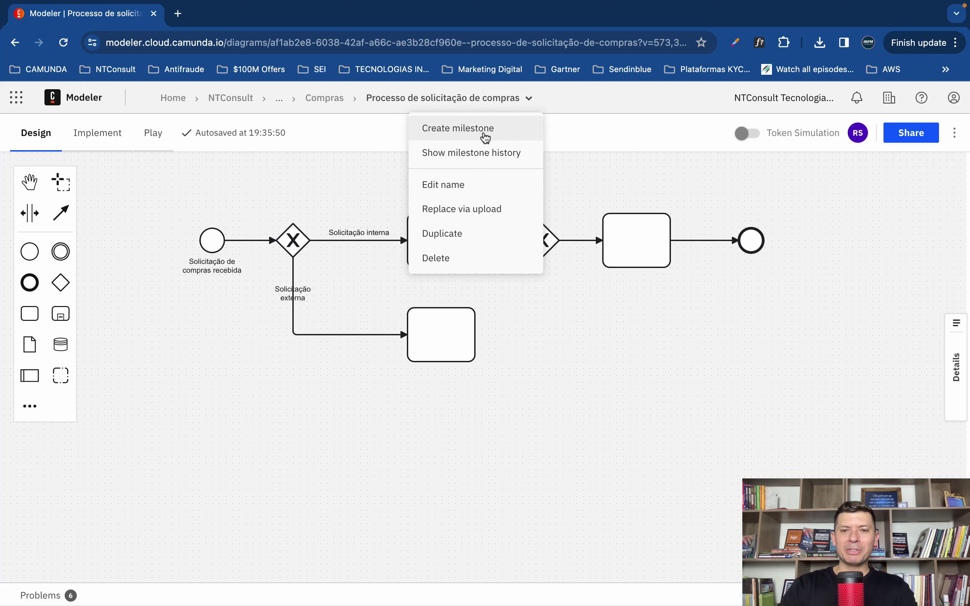
Step: Create a milestone of the diagram named 'Primeira versão'
click(485, 138)
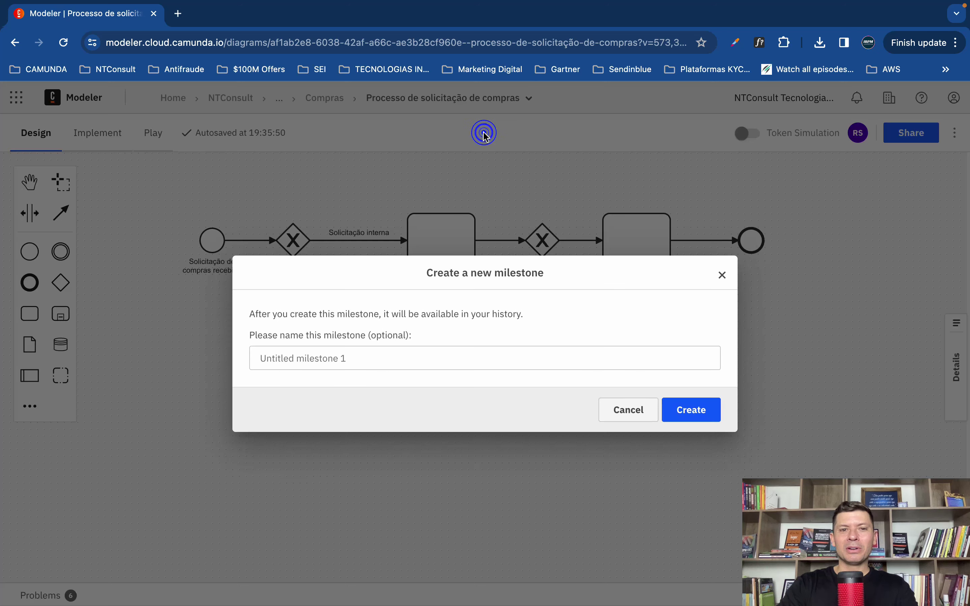
click(338, 362)
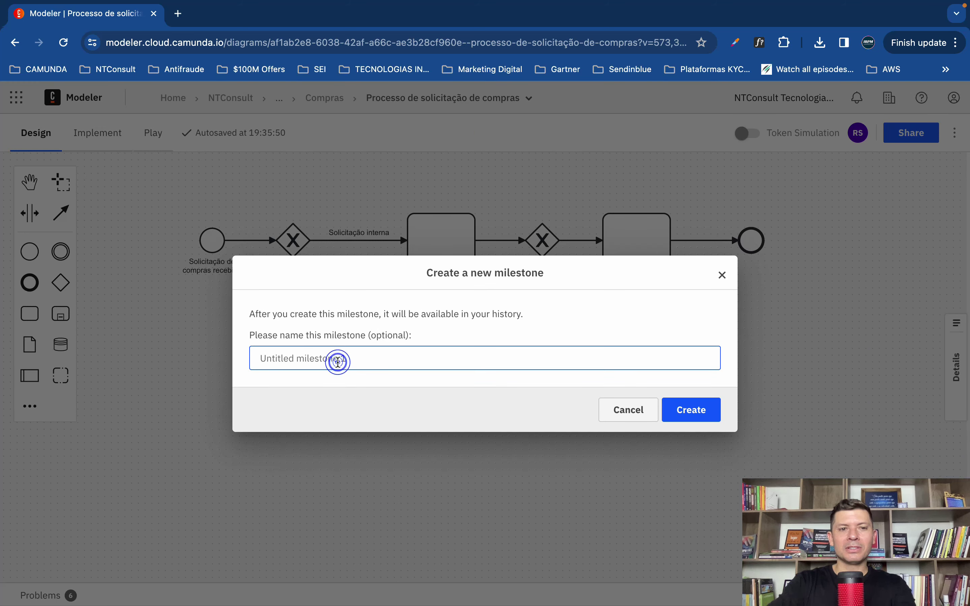
text(F)
key(BackSpace)
text(Primeira versão)
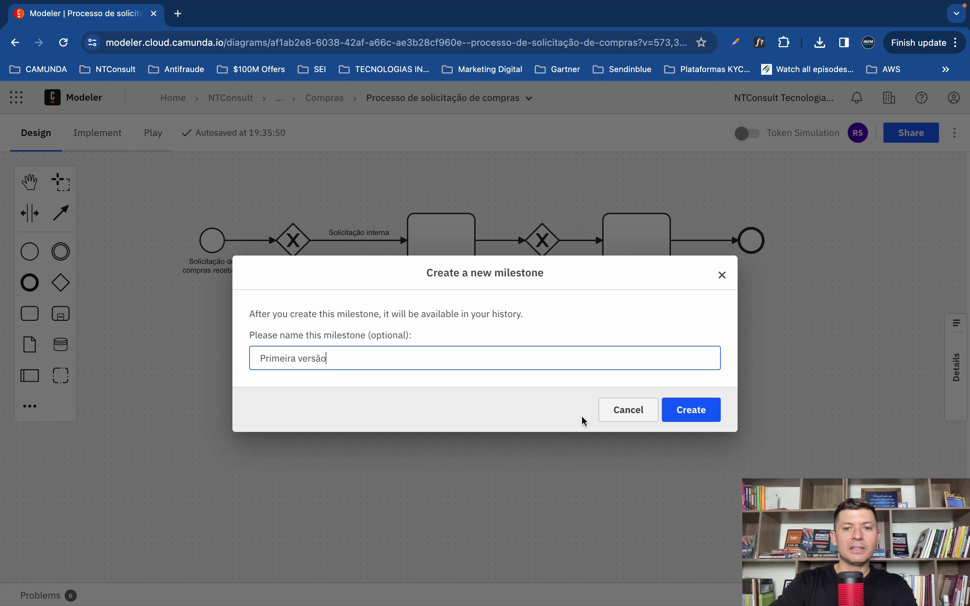
click(709, 409)
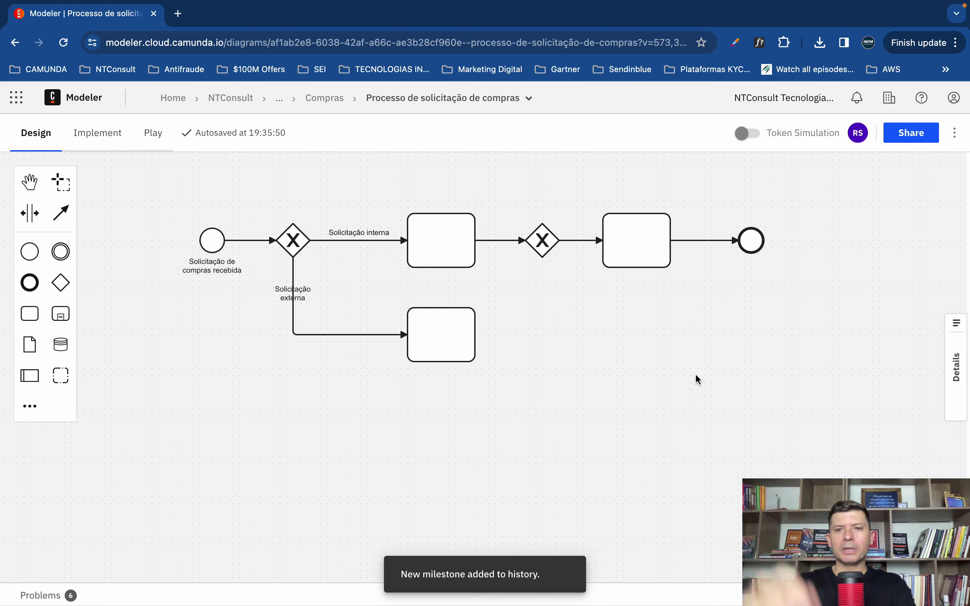
Step: Check the new milestone in the milestone history, then go back to editing the diagram
click(527, 99)
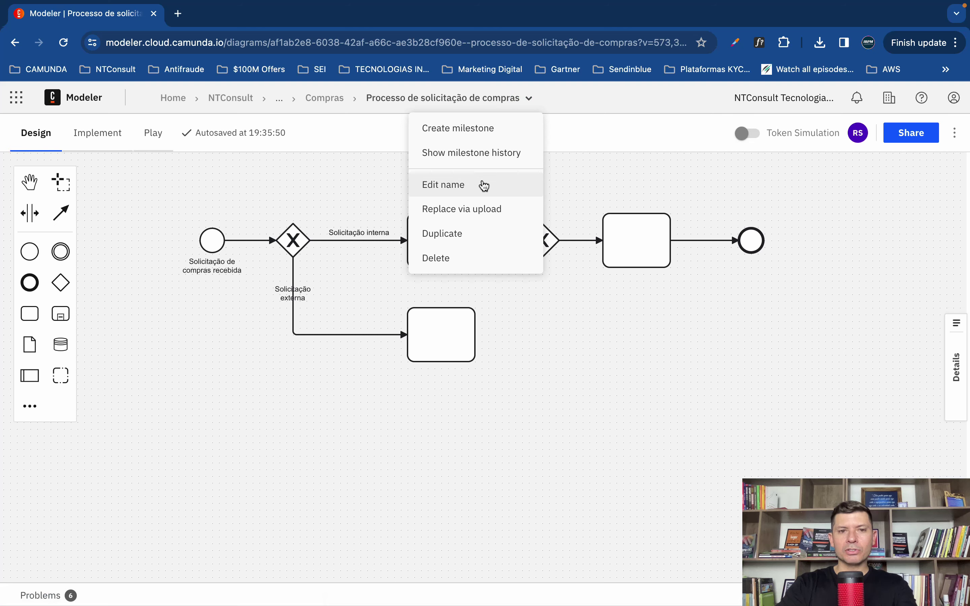
click(490, 154)
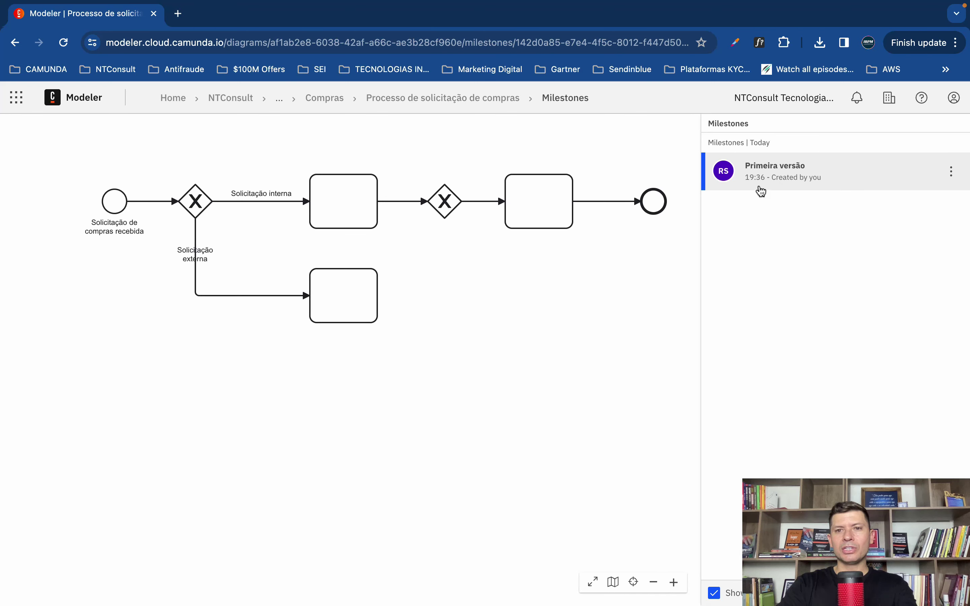
click(352, 294)
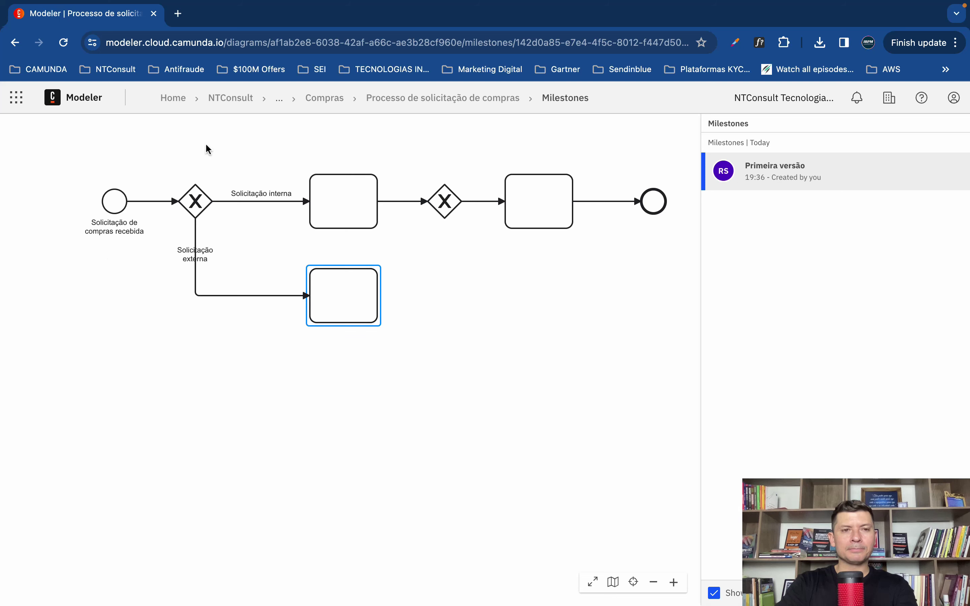
click(419, 98)
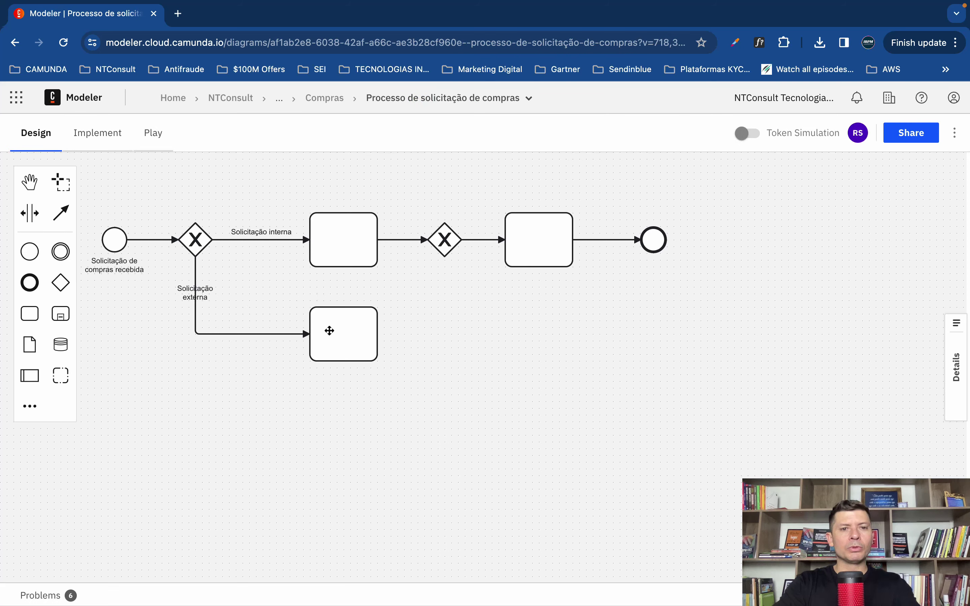
Step: Add an exclusive gateway right of the lower external-branch task and connect the task to it
click(330, 331)
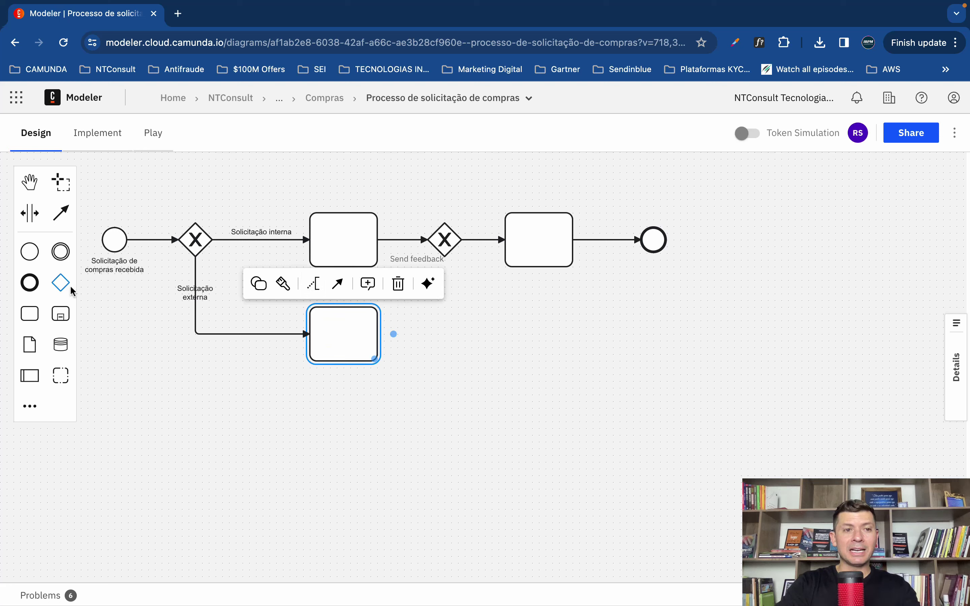
click(61, 283)
click(444, 335)
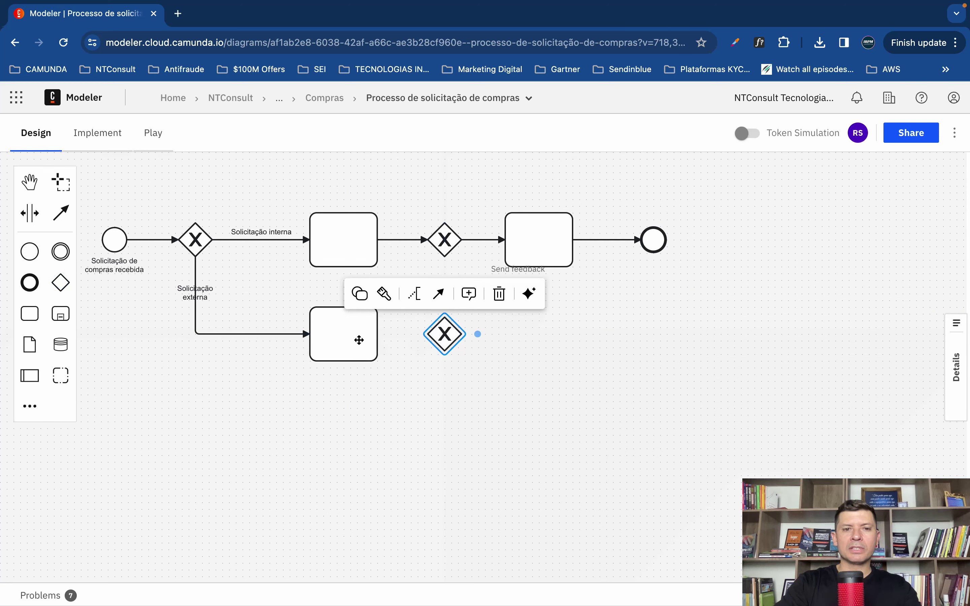
click(358, 339)
click(337, 283)
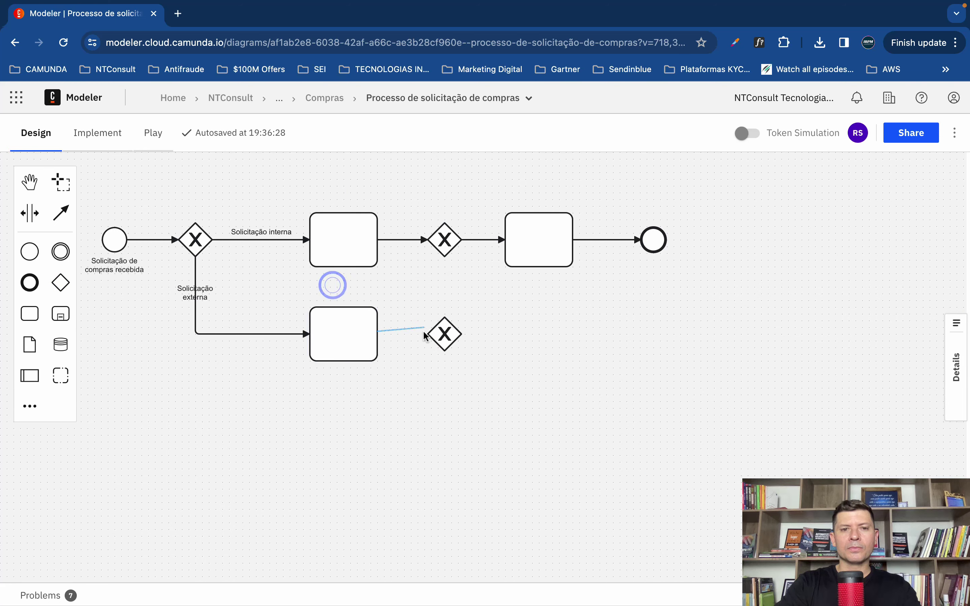
click(428, 341)
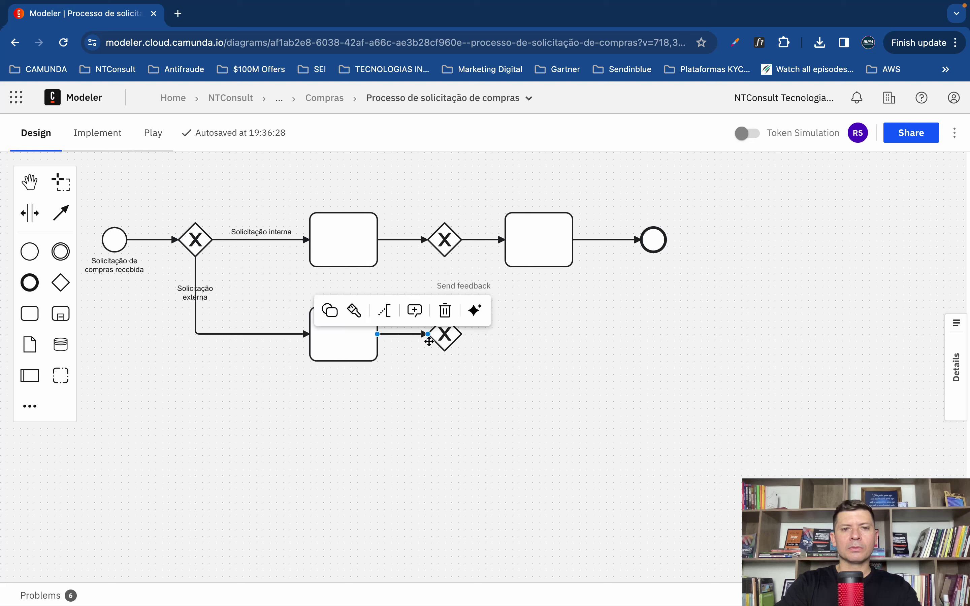
Step: Place a new task right of the lower gateway and link the gateway to it with a sequence flow
click(28, 315)
click(538, 337)
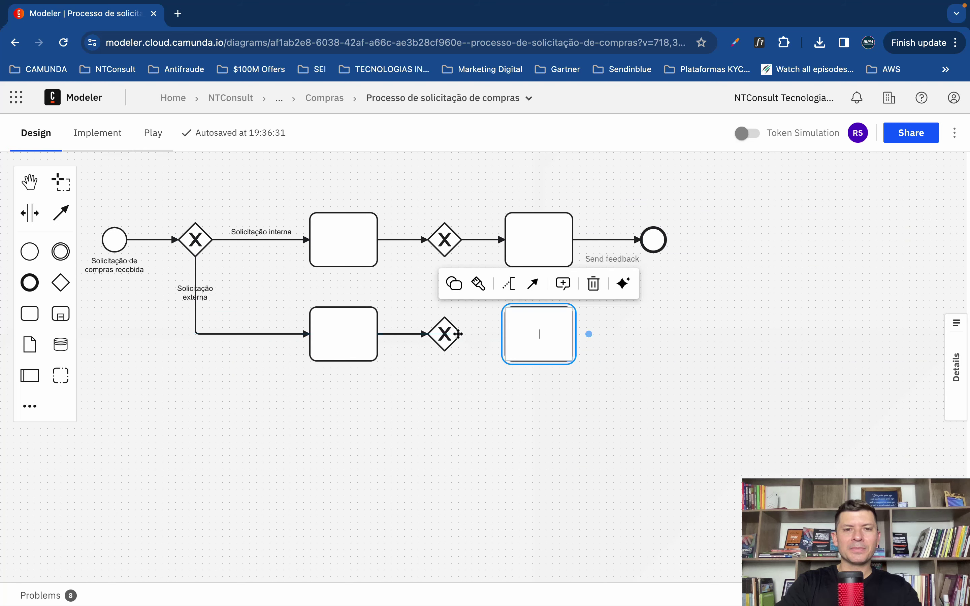
click(454, 333)
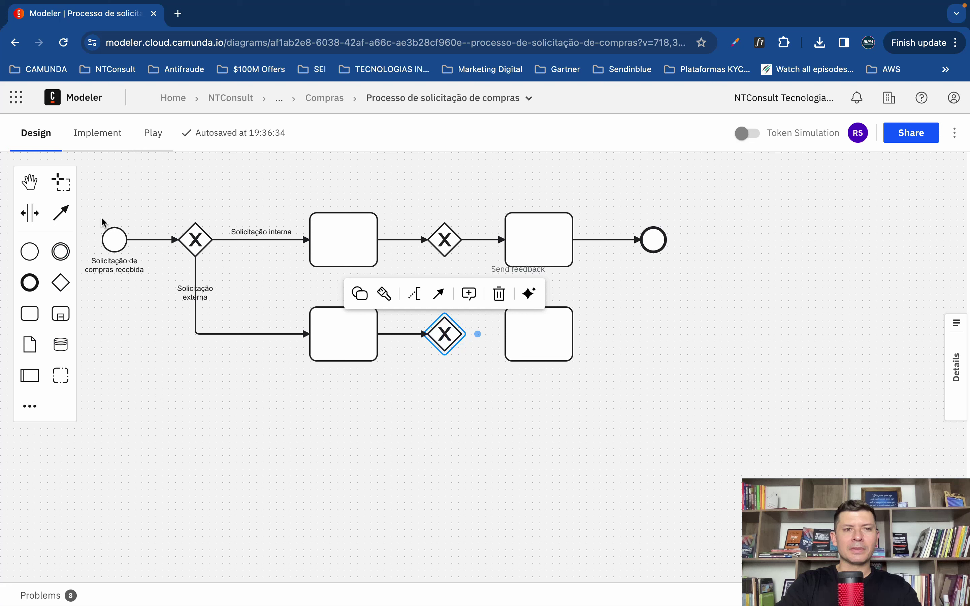
click(438, 294)
click(520, 341)
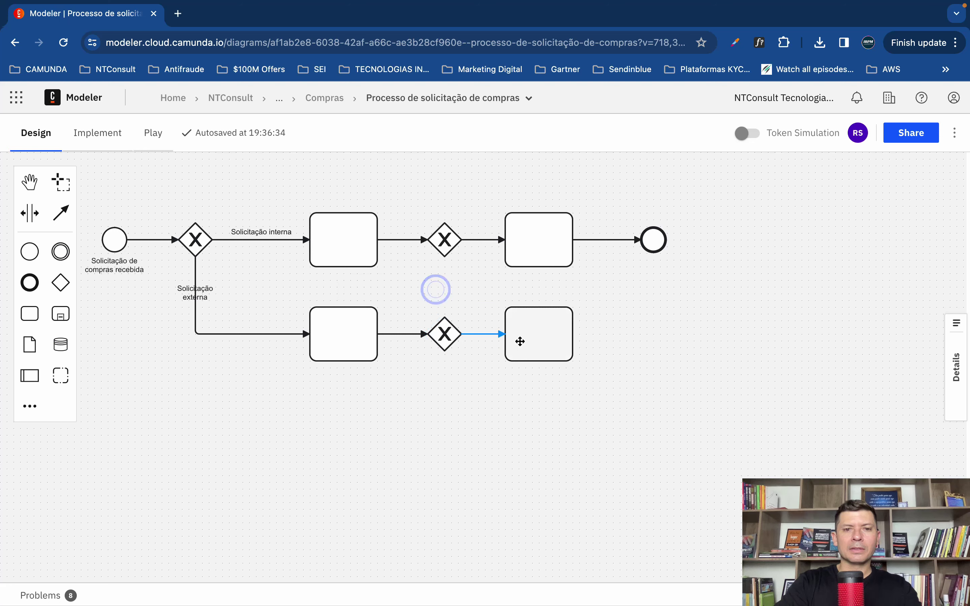
click(578, 414)
Step: Create a milestone named 'Segunda versão' for the current two-branch diagram
click(506, 100)
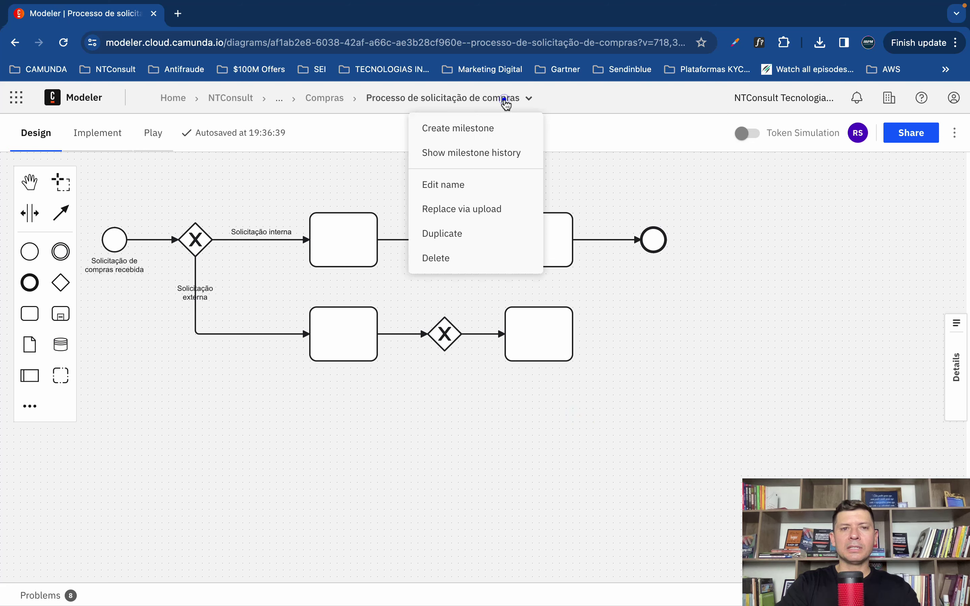
click(475, 131)
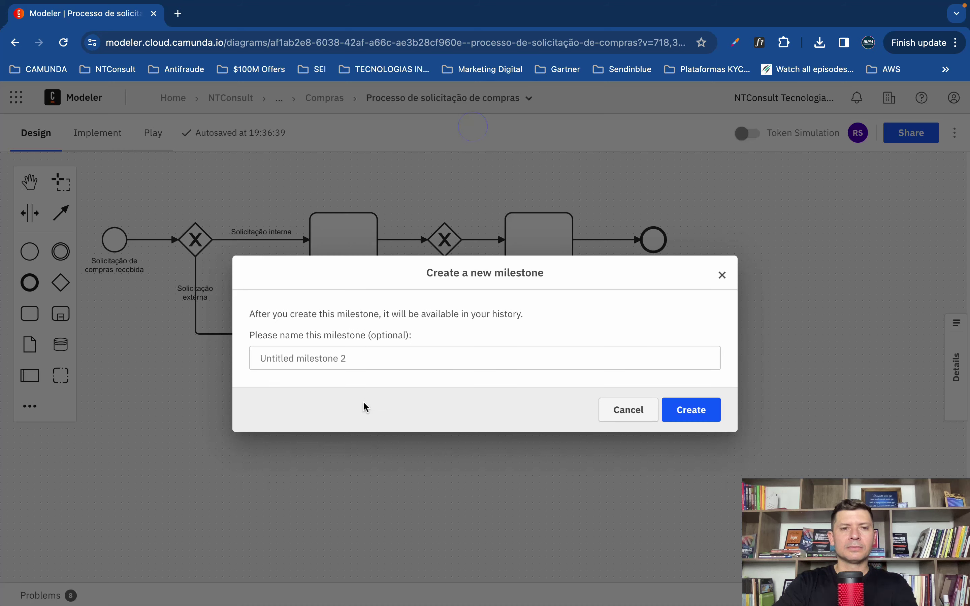
click(345, 361)
text(Segunda versão)
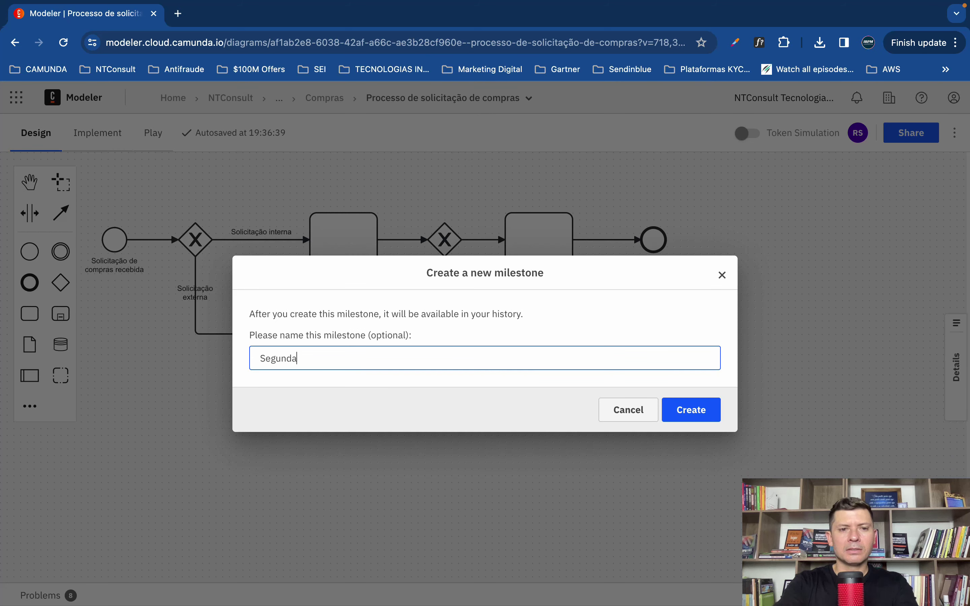
click(697, 411)
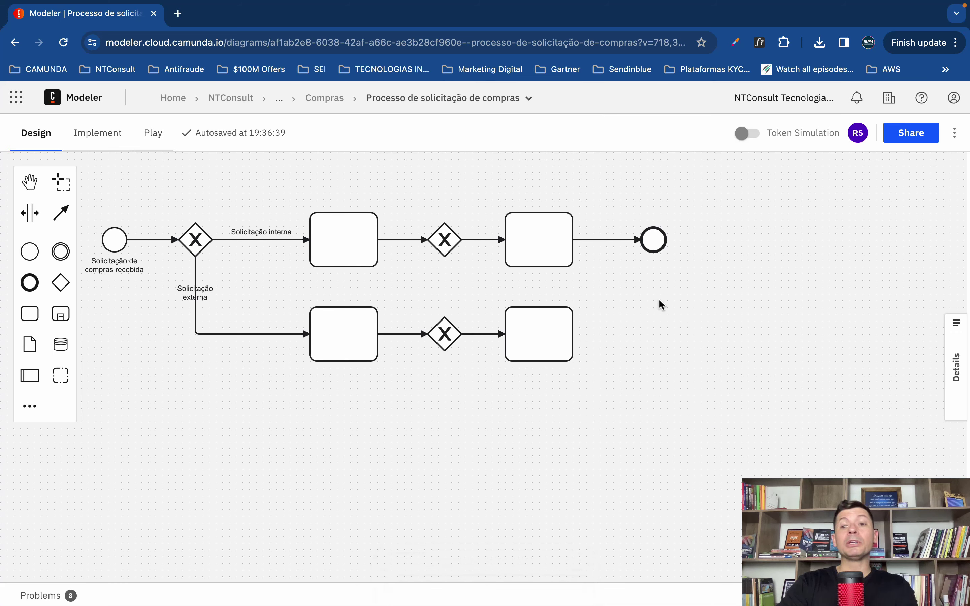
Step: Compare the 'Primeira versão' and 'Segunda versão' milestones in the milestone history
click(494, 96)
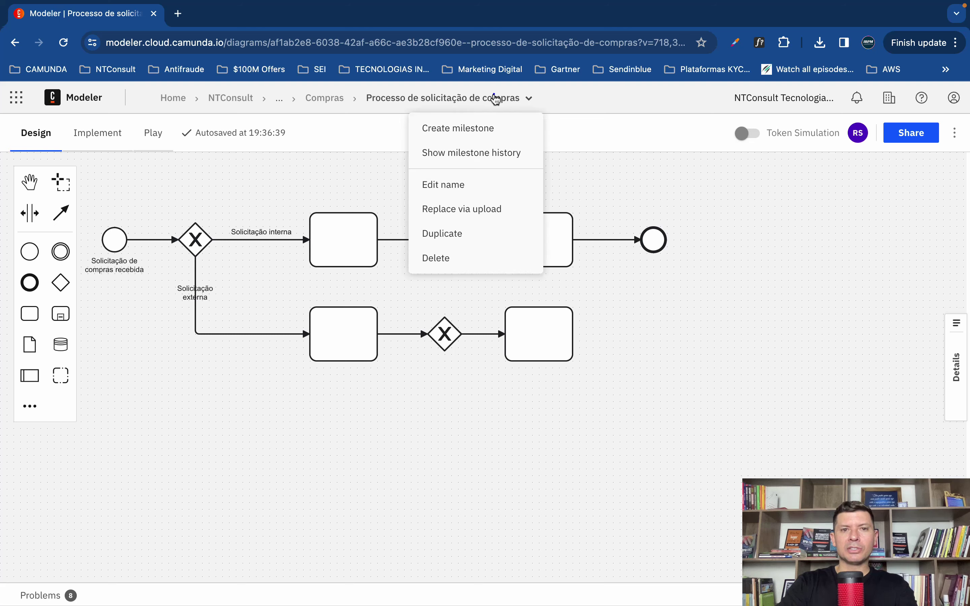
click(464, 154)
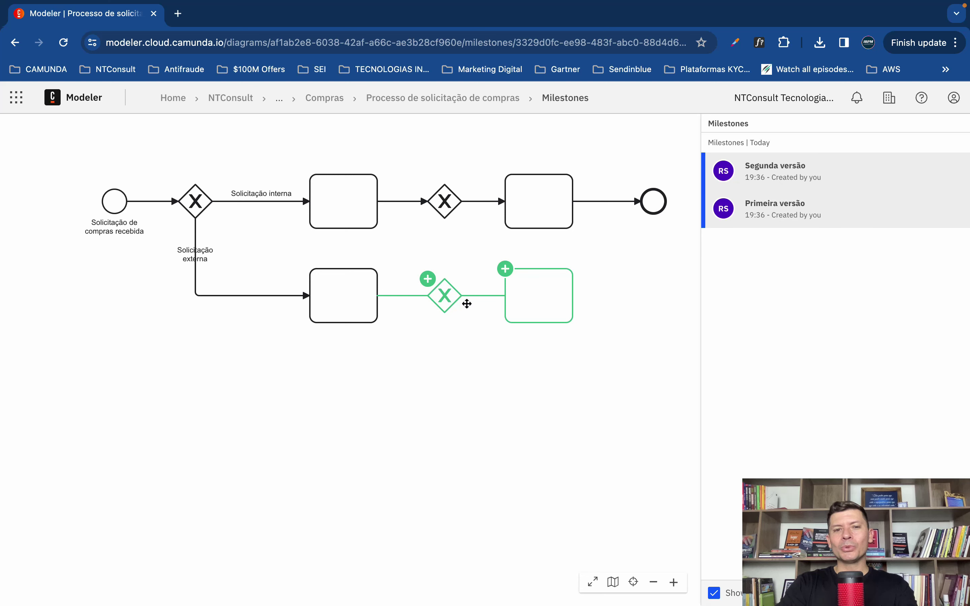
mouse_move(763, 177)
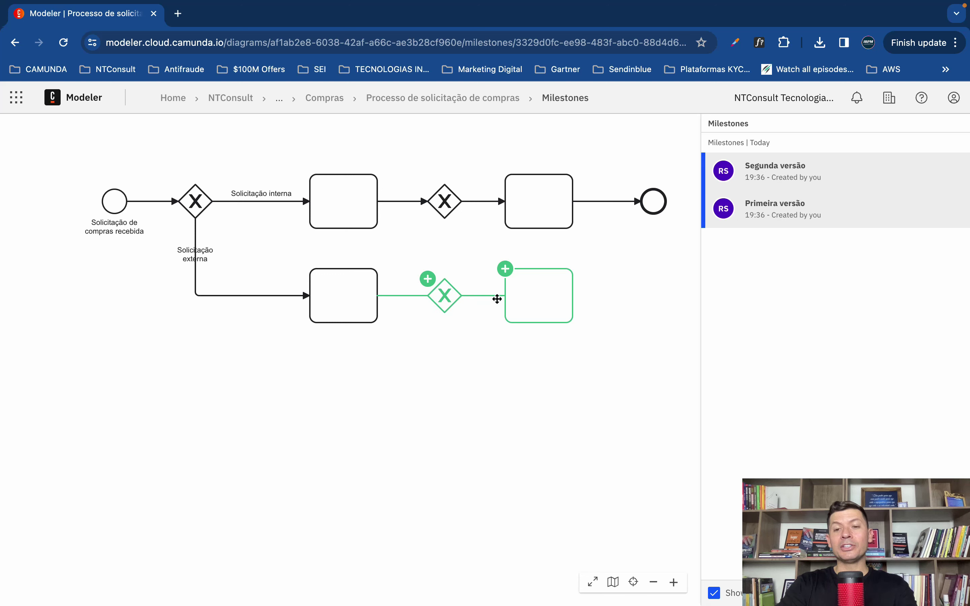
click(800, 214)
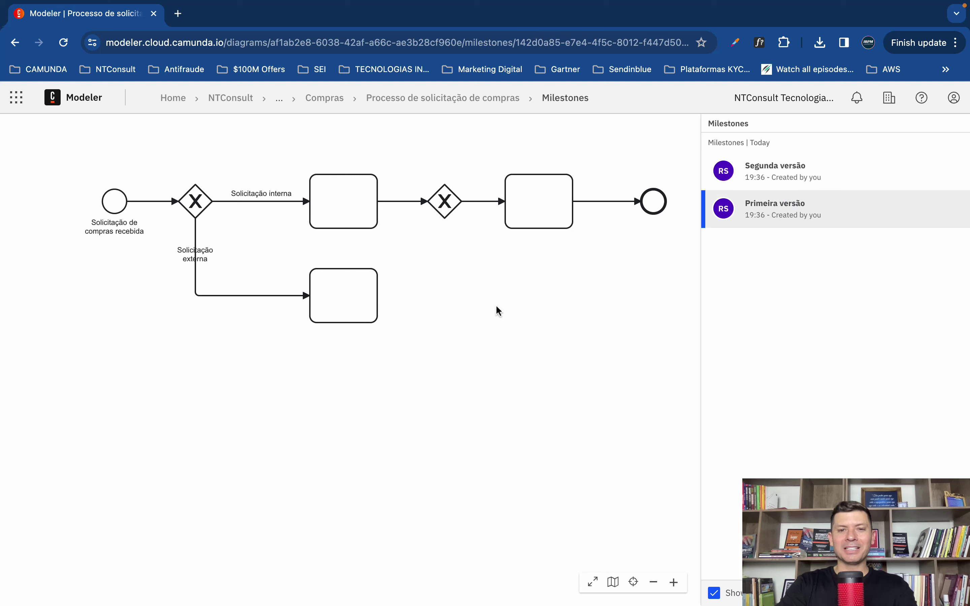
click(754, 172)
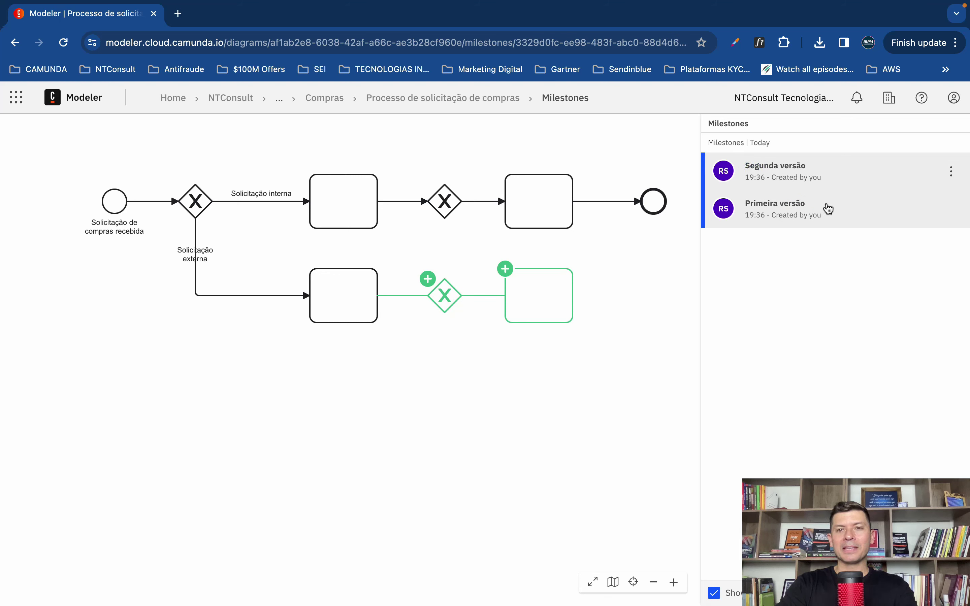
click(812, 215)
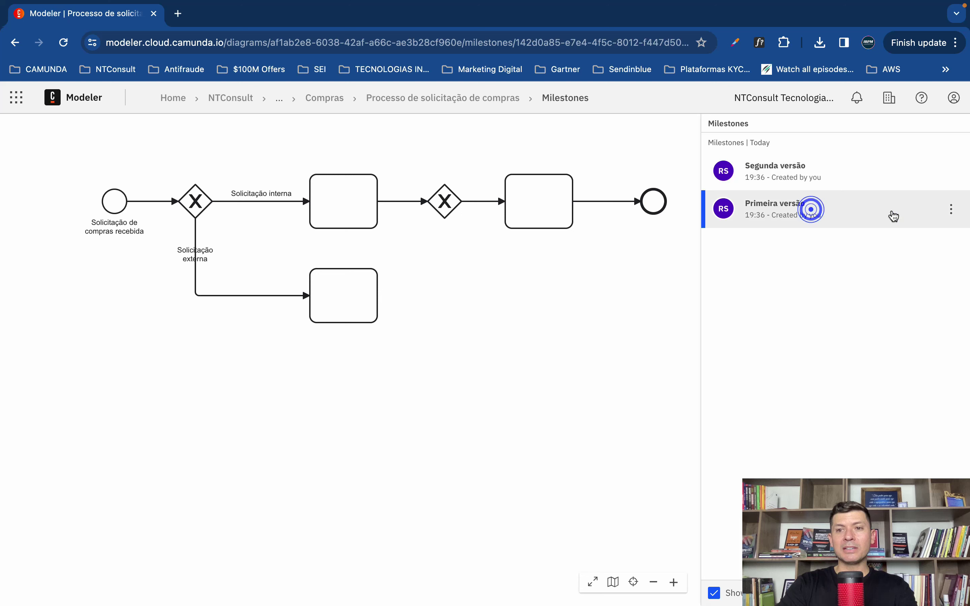
Step: Restore 'Primeira versão' as the latest version and review the original milestone
click(951, 216)
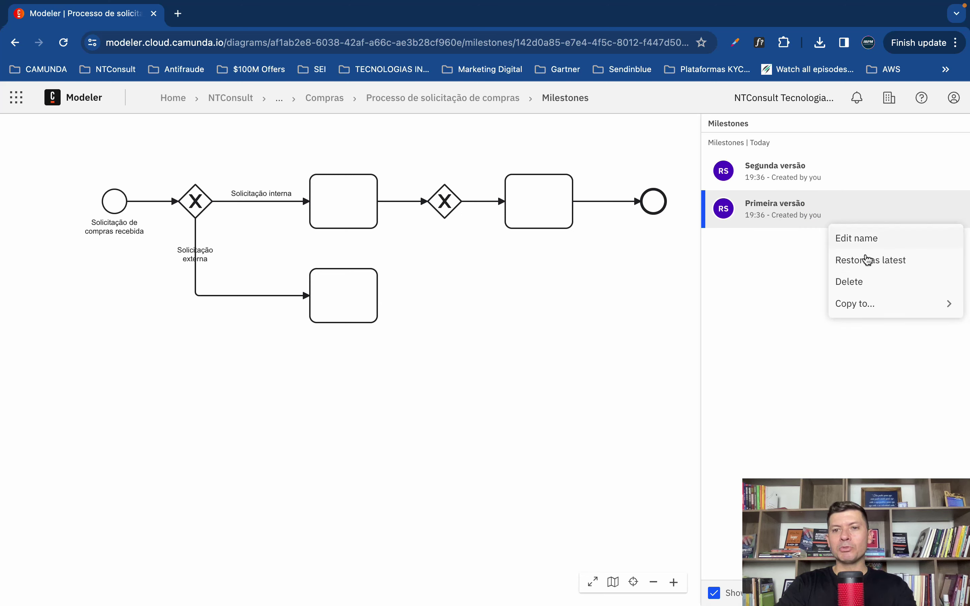
click(874, 265)
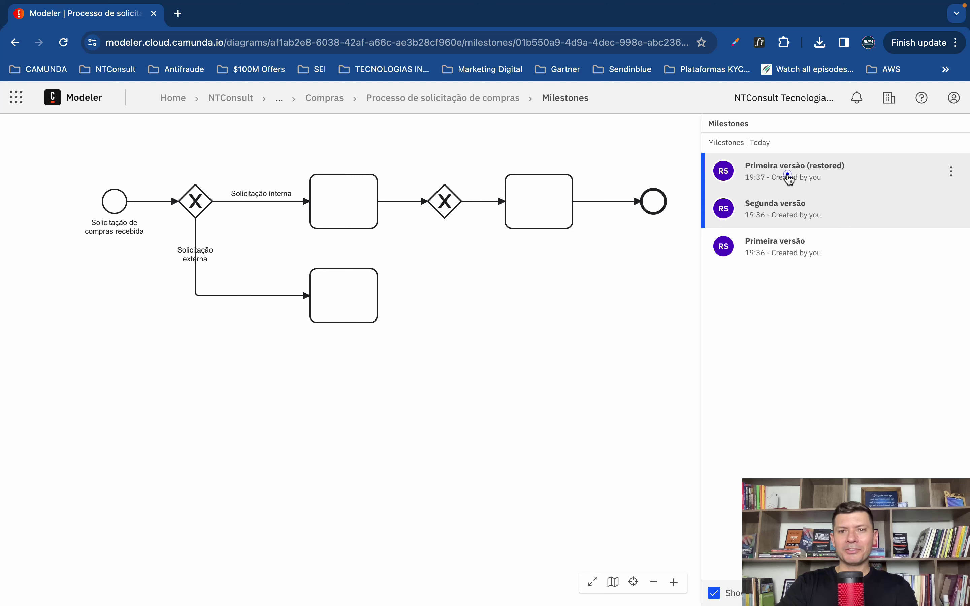
click(788, 179)
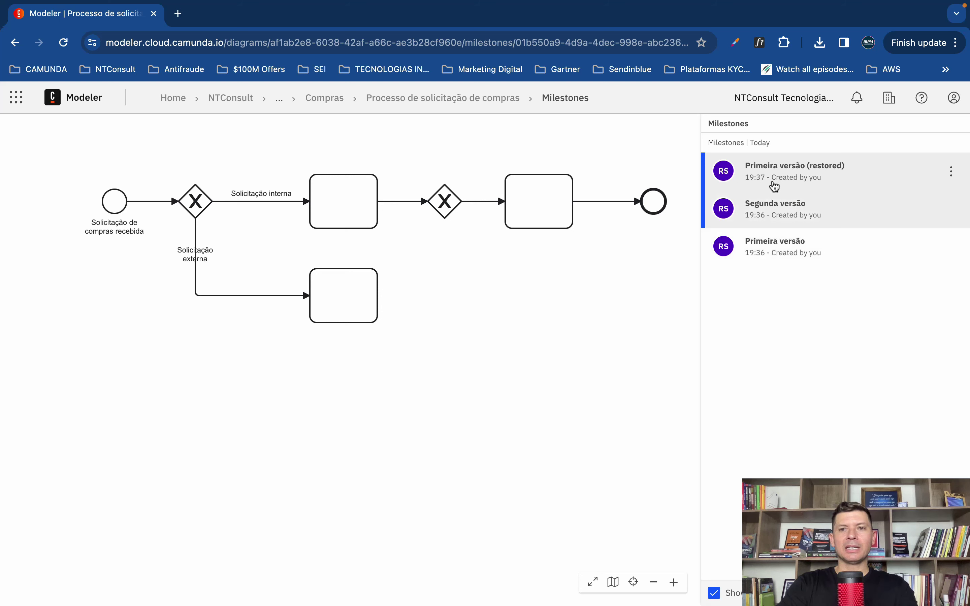
click(769, 246)
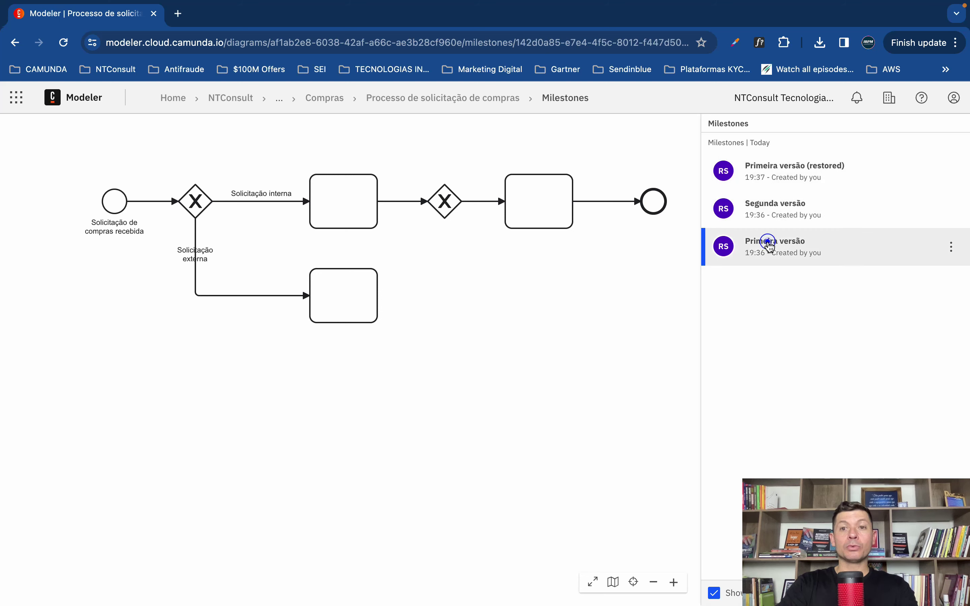
Step: Restore the 'Segunda versão' milestone as the latest version of the diagram
click(760, 219)
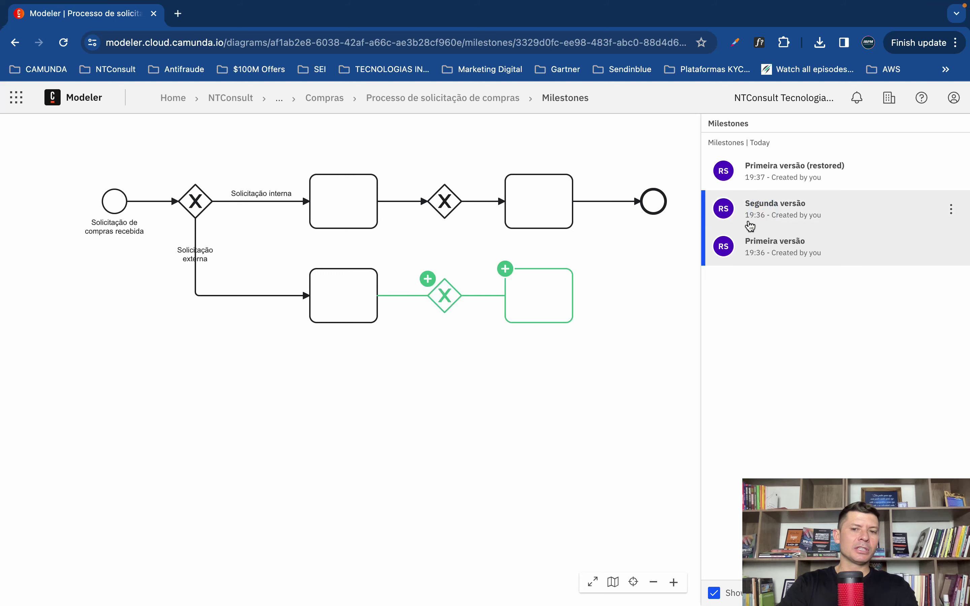
click(951, 209)
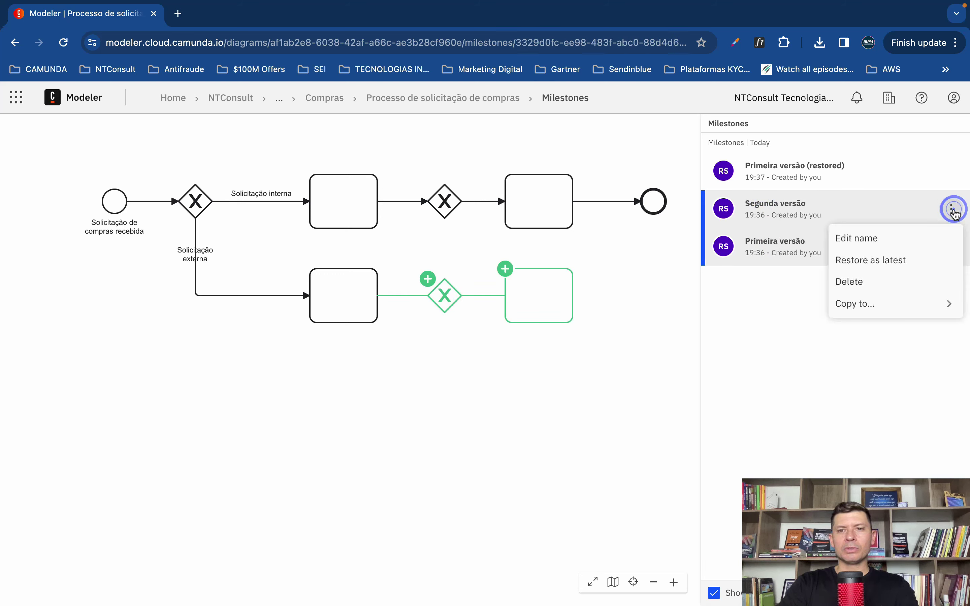
click(913, 262)
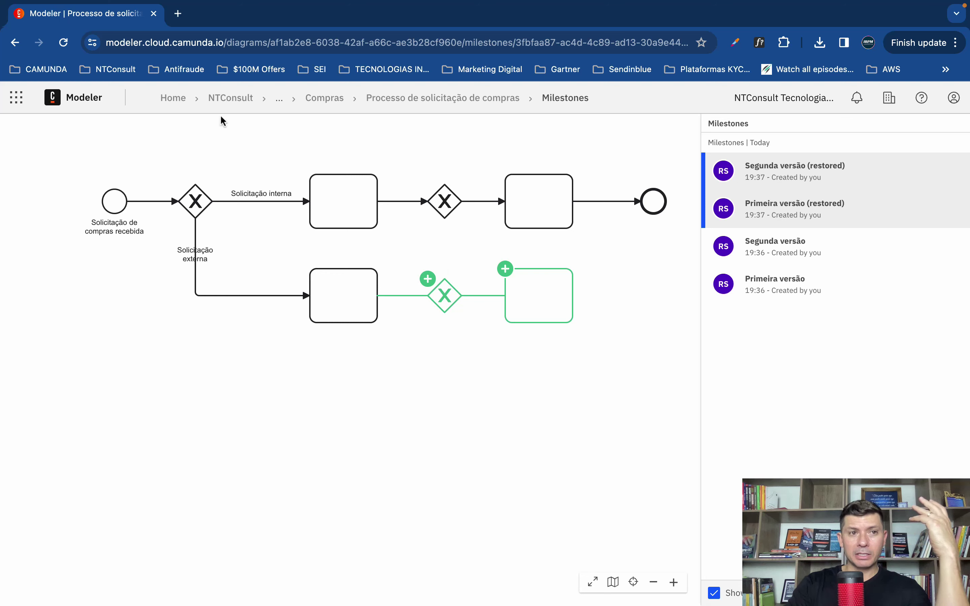
Step: Switch to Camunda Console and show the organization's users list
click(16, 101)
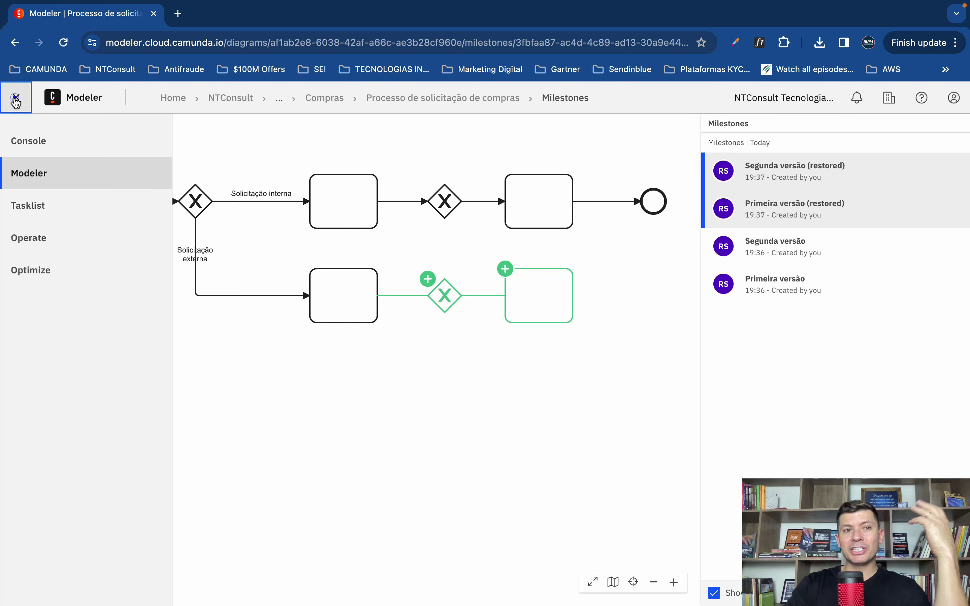
click(42, 141)
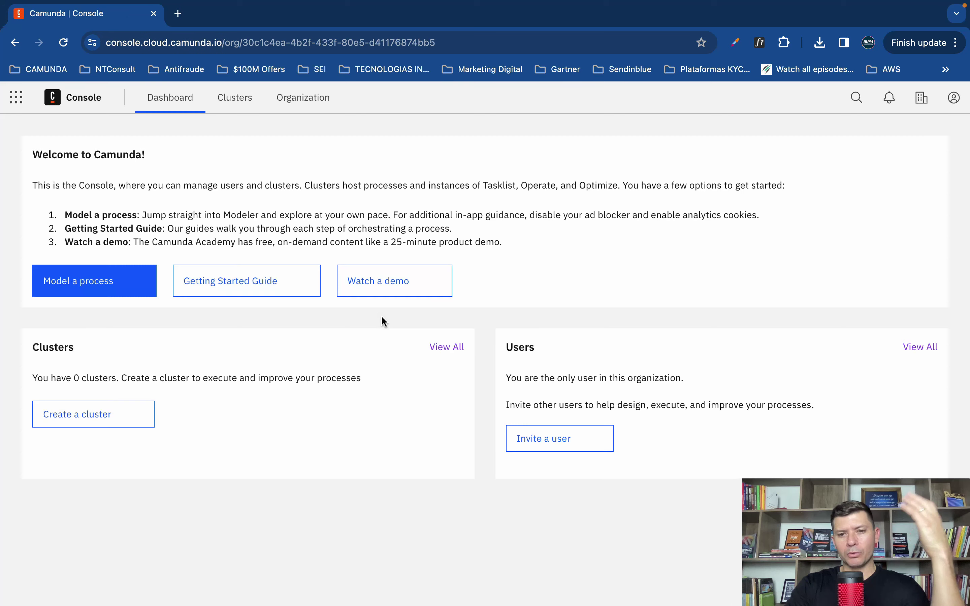
click(294, 98)
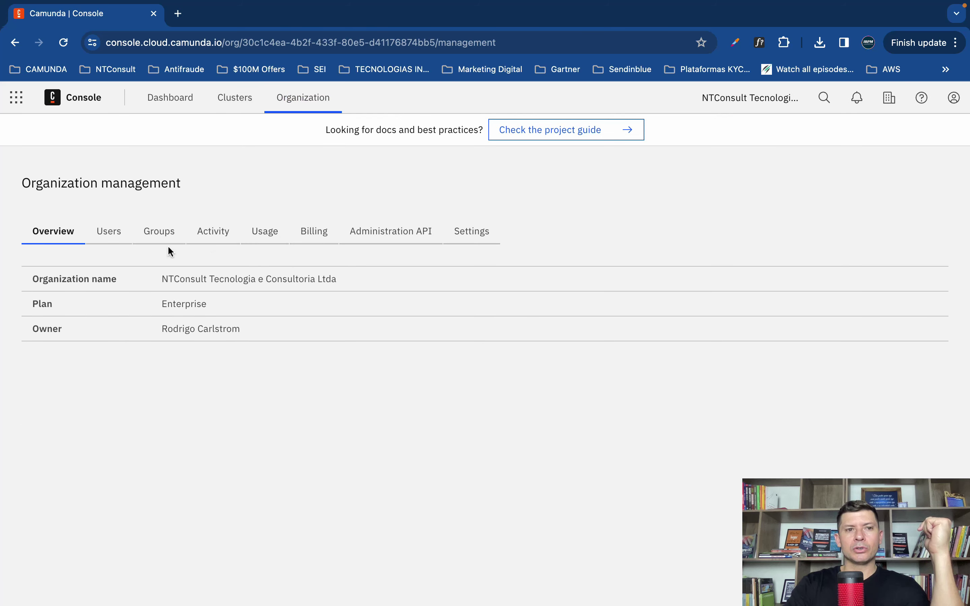
click(110, 236)
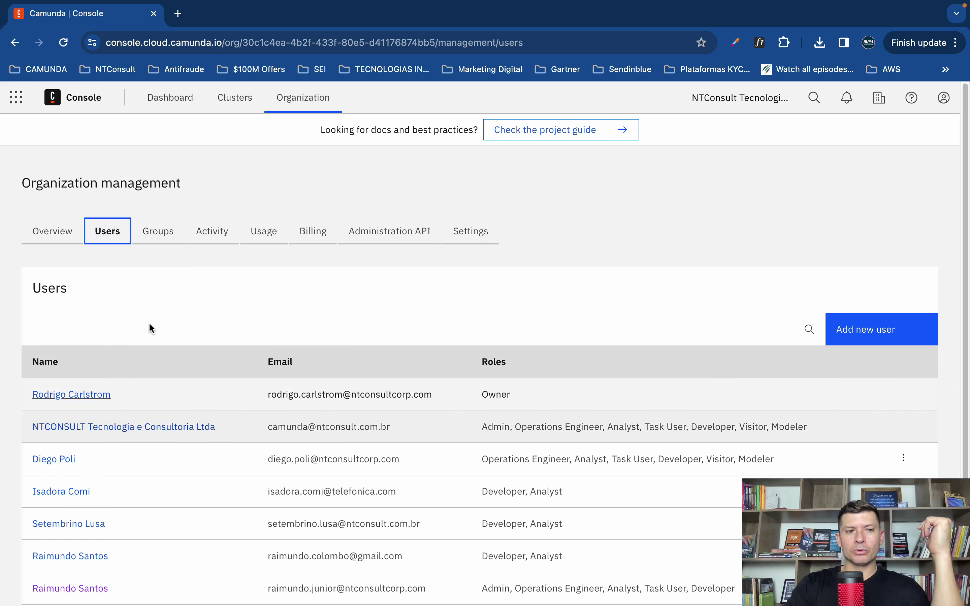
Step: Filter the users table by a person's name, clear the filter, and return to the dashboard
click(809, 329)
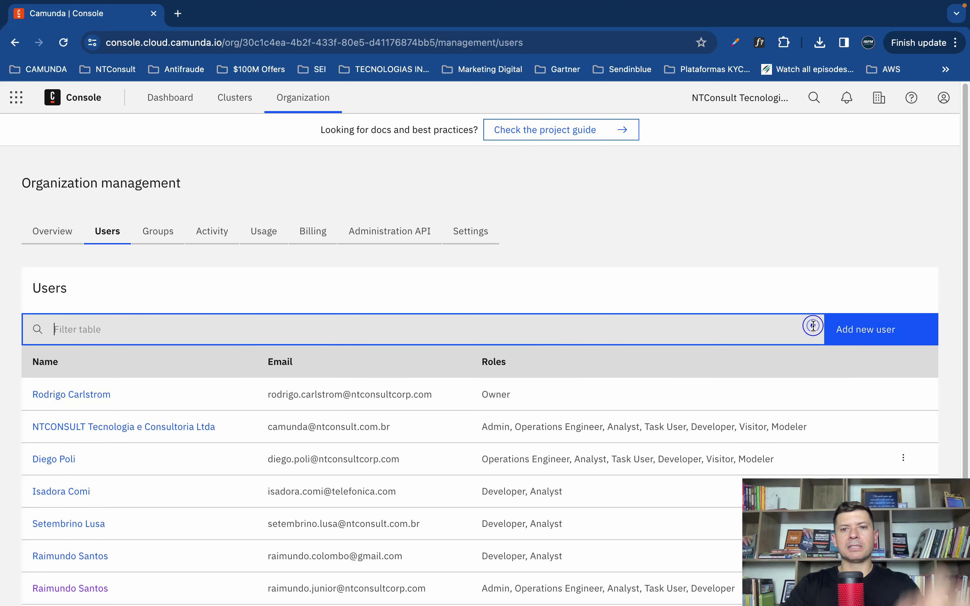
text(raimundo)
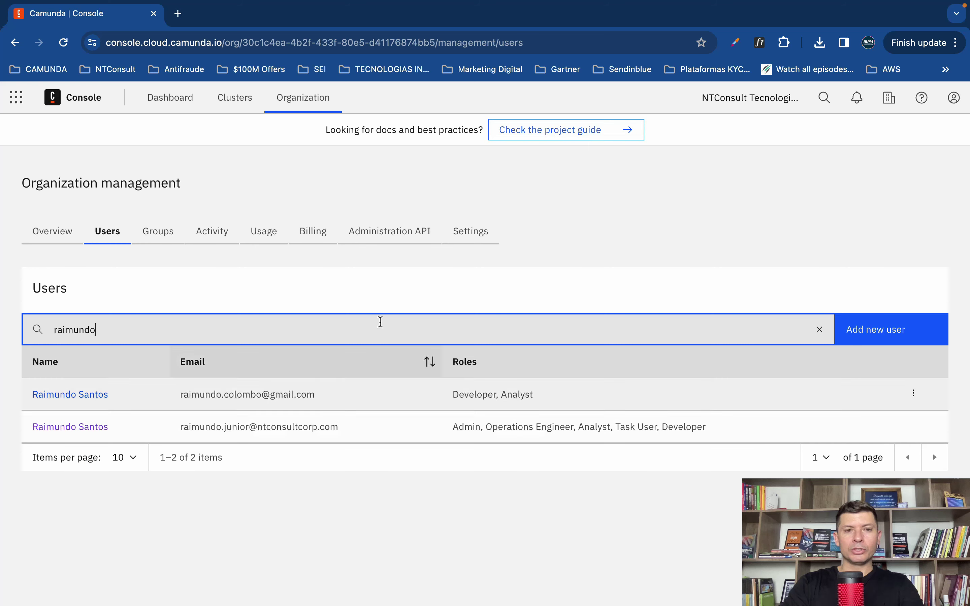
double_click(68, 333)
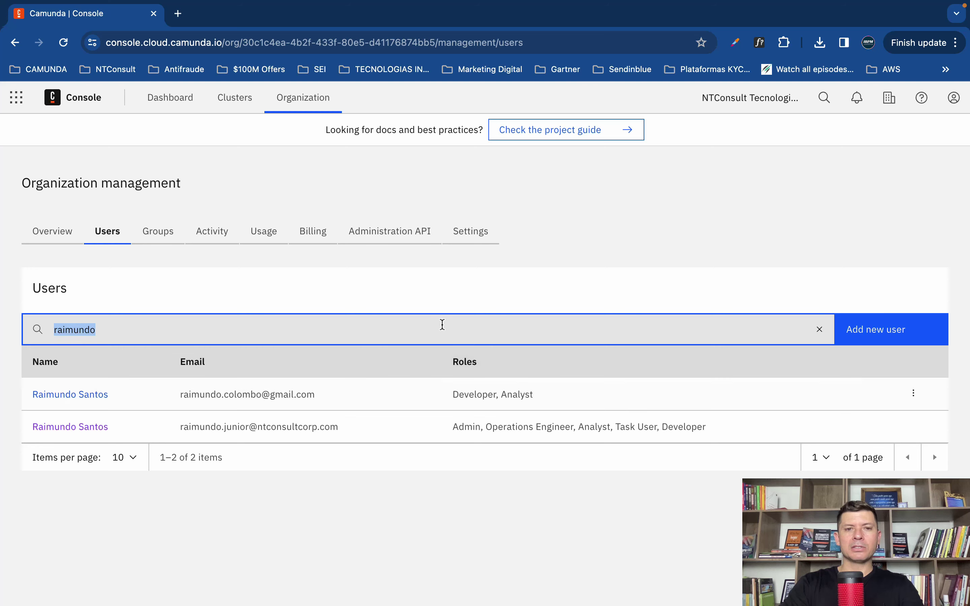
click(428, 323)
key(BackSpace)
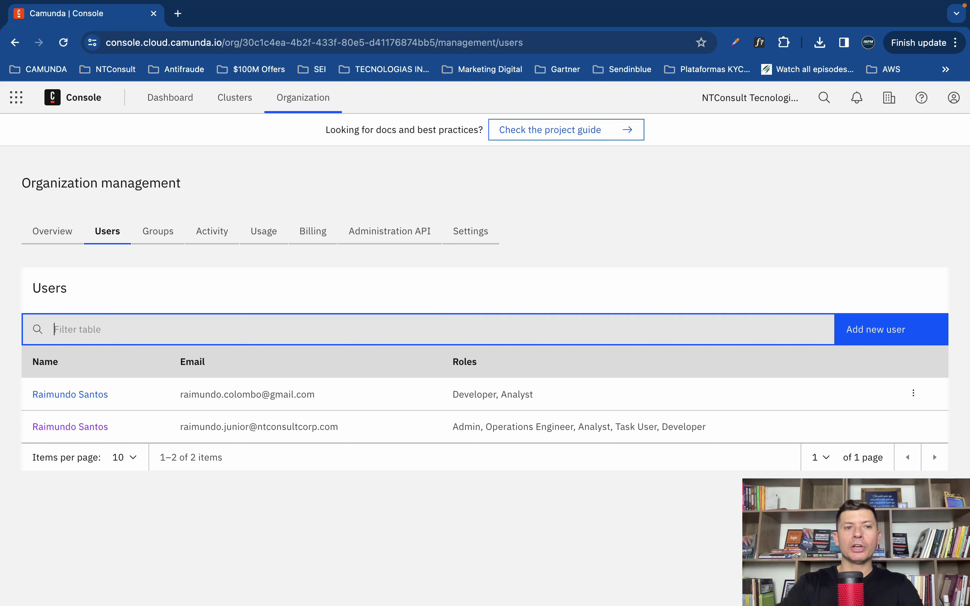
click(534, 286)
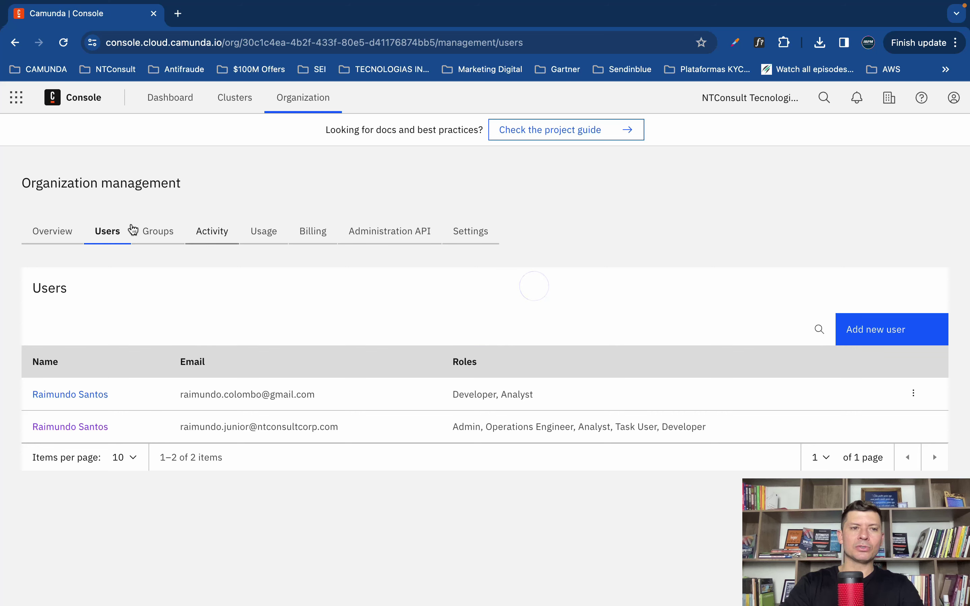
click(16, 103)
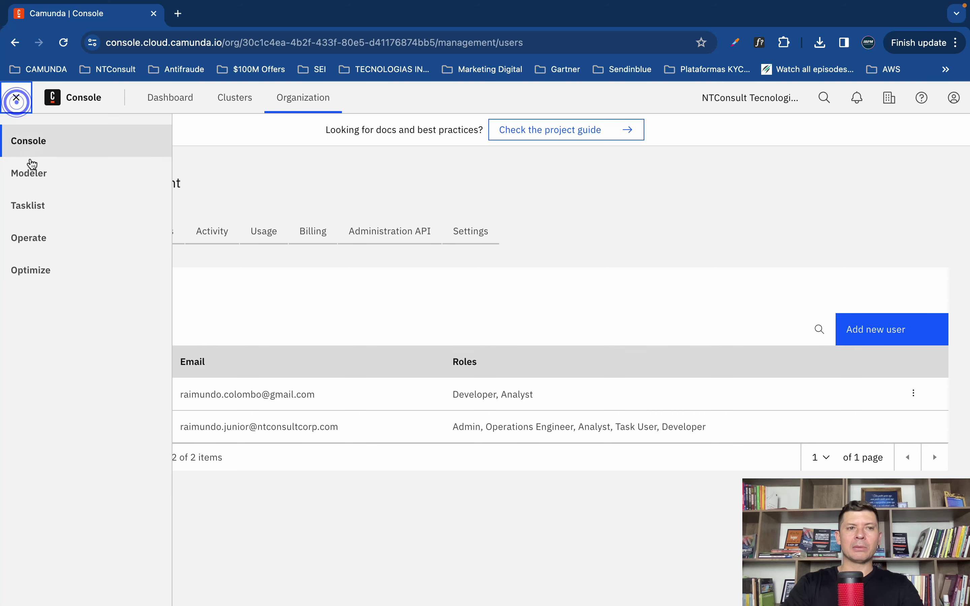
click(14, 44)
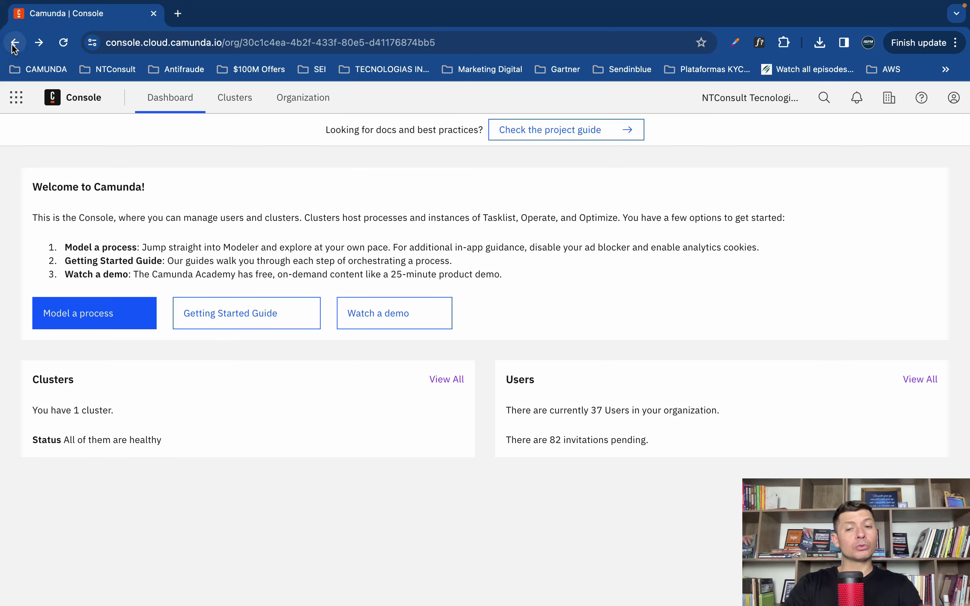